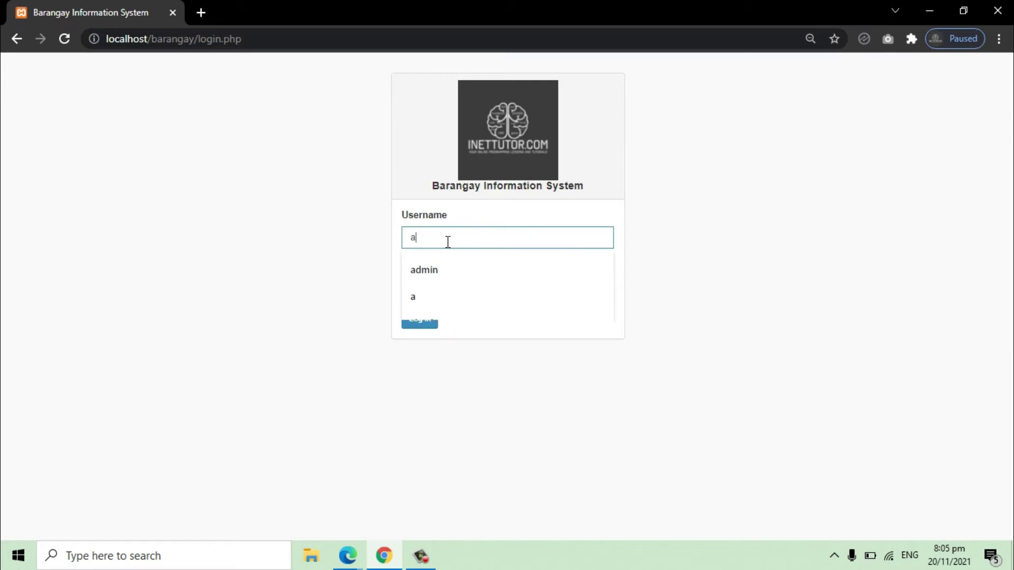
Step: Sign in with the administrator username and password
{"action": "type", "text": "dmin"}
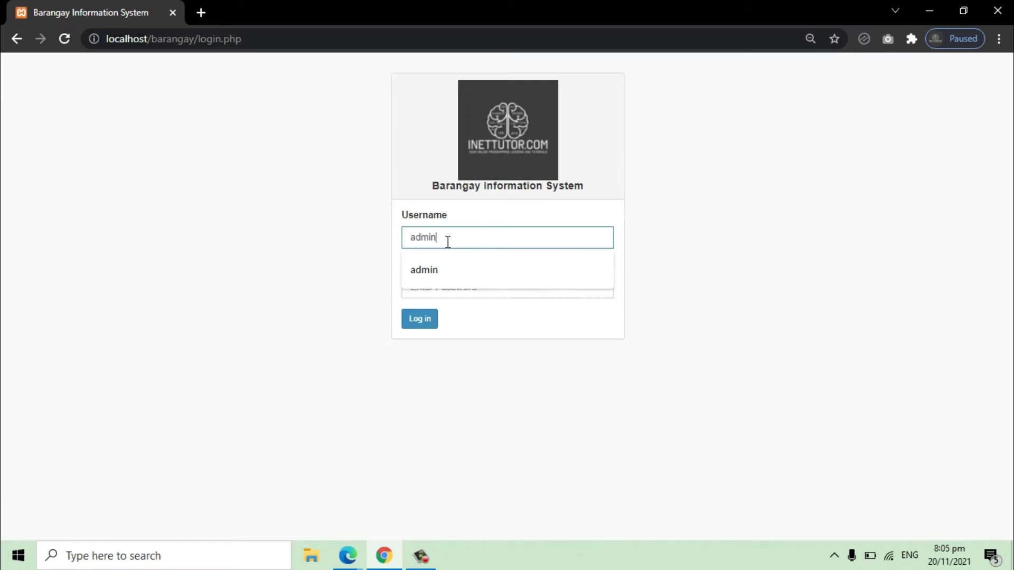
{"action": "key", "text": "Tab"}
{"action": "type", "text": "a"}
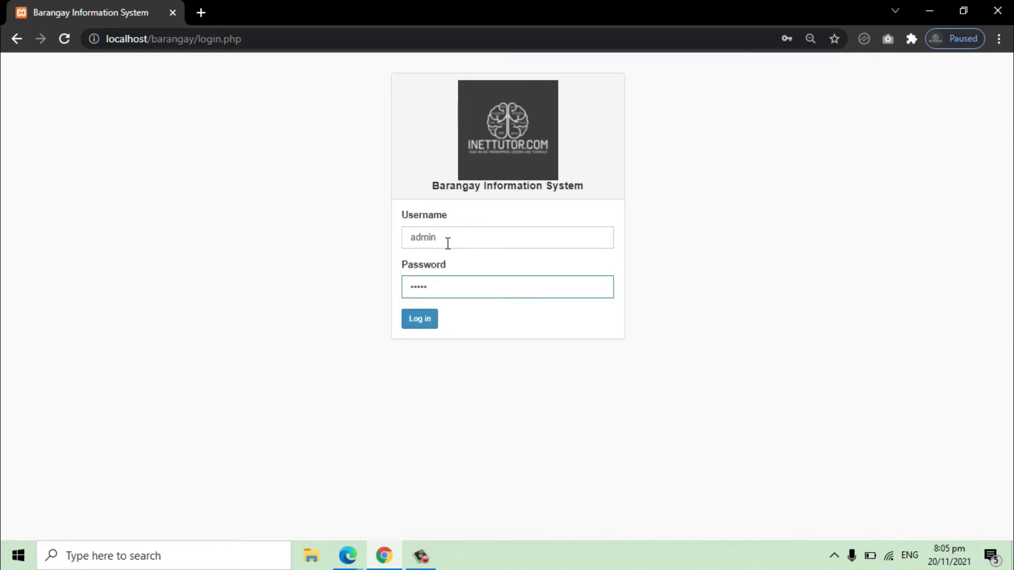
{"action": "left_click", "coordinate": [421, 320]}
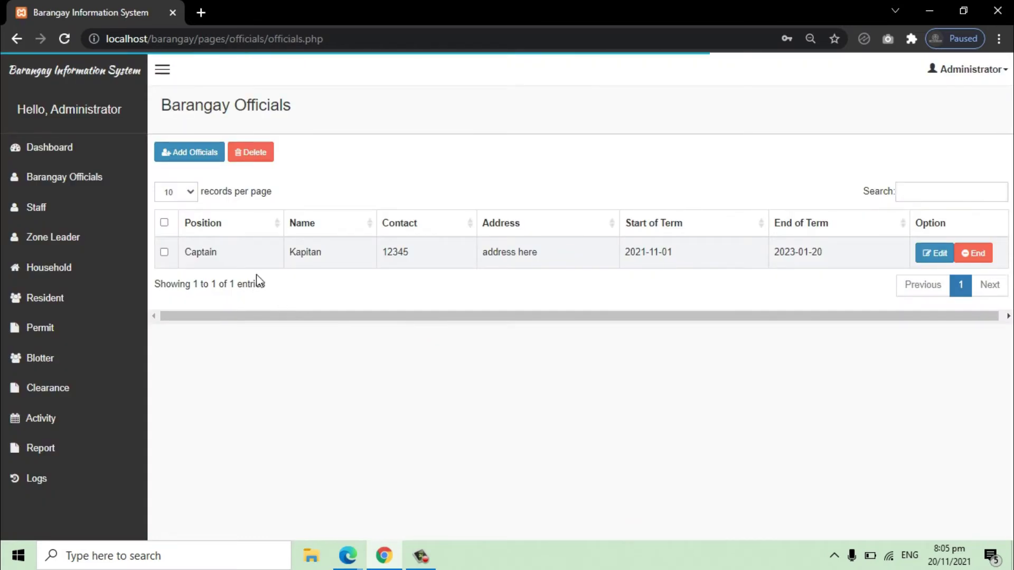
Step: Review the household and resident records from the dashboard tiles
{"action": "left_click", "coordinate": [48, 149]}
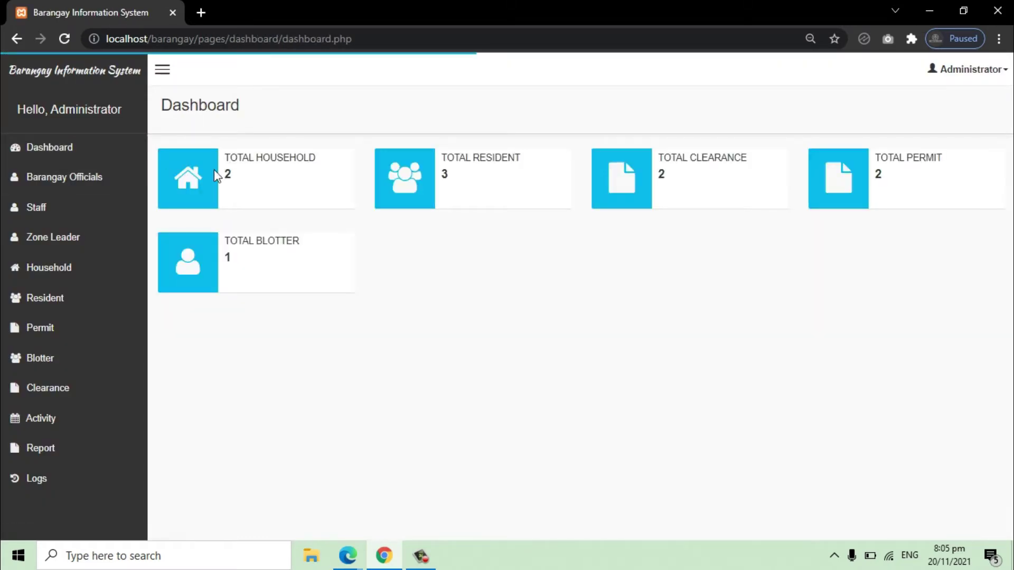
{"action": "left_click", "coordinate": [198, 182]}
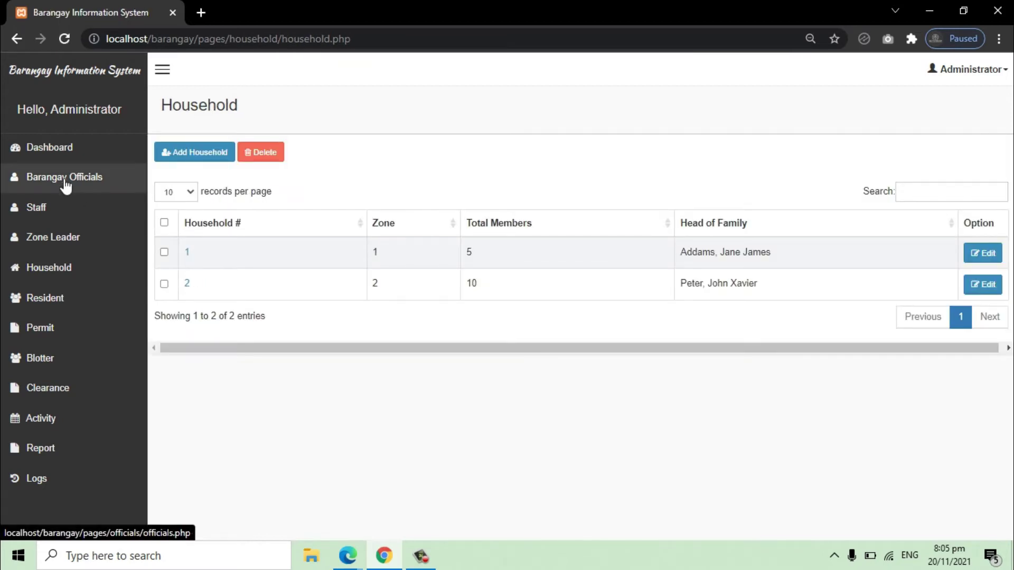
{"action": "left_click", "coordinate": [11, 150]}
{"action": "left_click", "coordinate": [425, 203]}
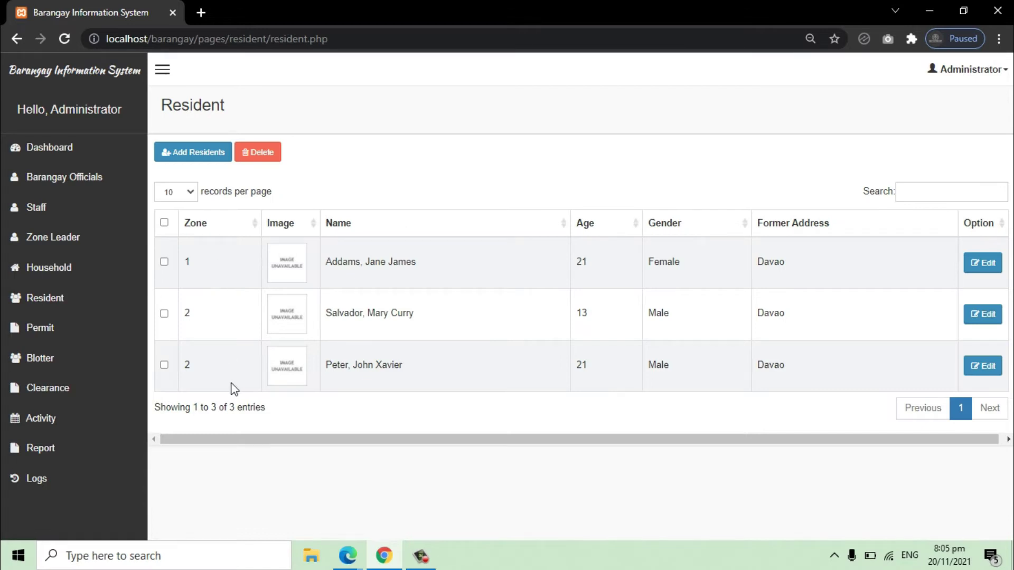
{"action": "left_click", "coordinate": [84, 154]}
Step: Look over the clearance records and the permit records, including the Plantita business
{"action": "left_click", "coordinate": [622, 182]}
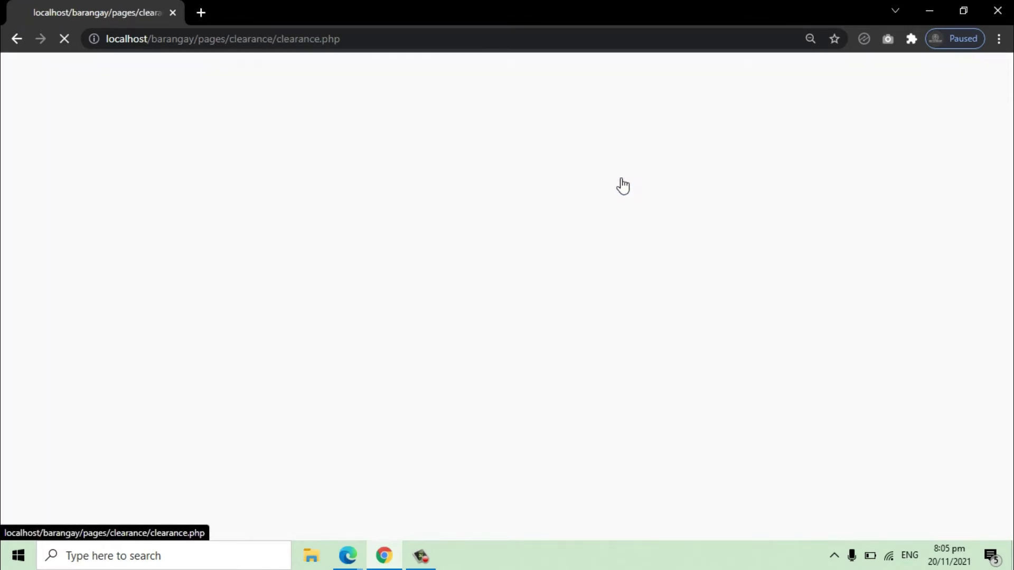
{"action": "double_click", "coordinate": [360, 282]}
{"action": "triple_click", "coordinate": [360, 285]}
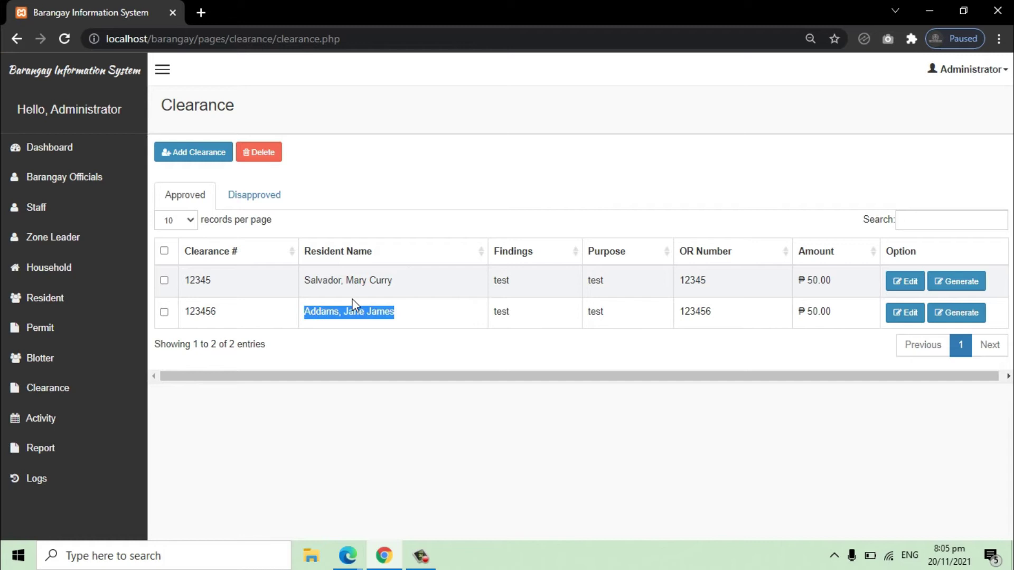
{"action": "left_click", "coordinate": [76, 153]}
{"action": "left_click", "coordinate": [866, 182]}
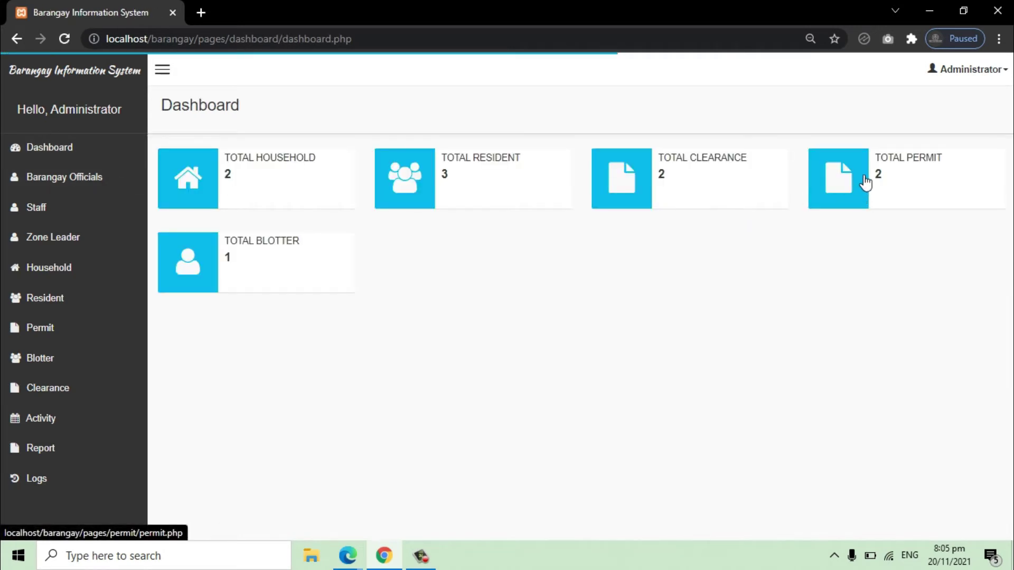
{"action": "double_click", "coordinate": [369, 312]}
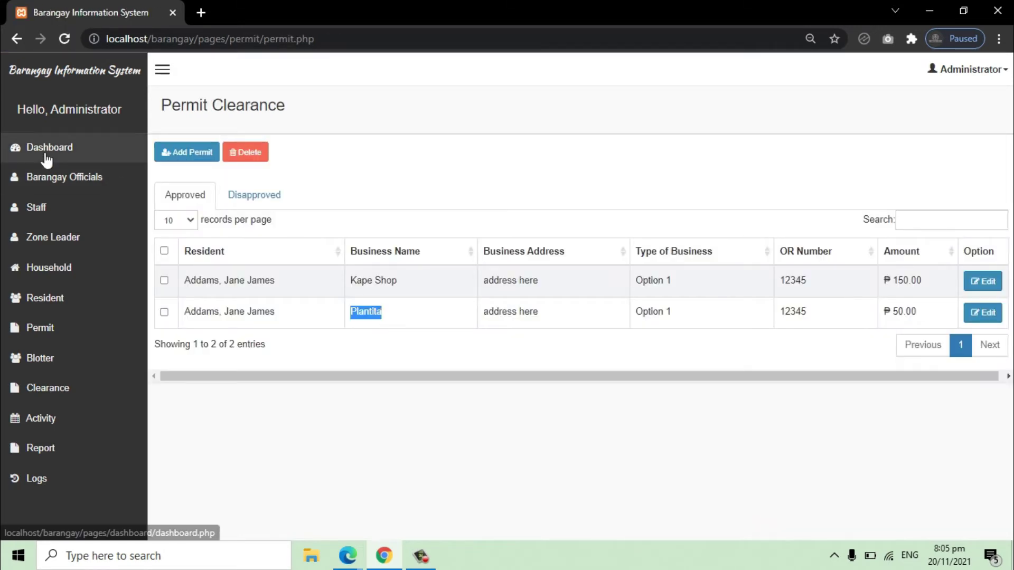
{"action": "left_click", "coordinate": [47, 158]}
Step: Open the blotter entry's edit form and cancel without saving
{"action": "left_click", "coordinate": [201, 257]}
{"action": "double_click", "coordinate": [226, 253]}
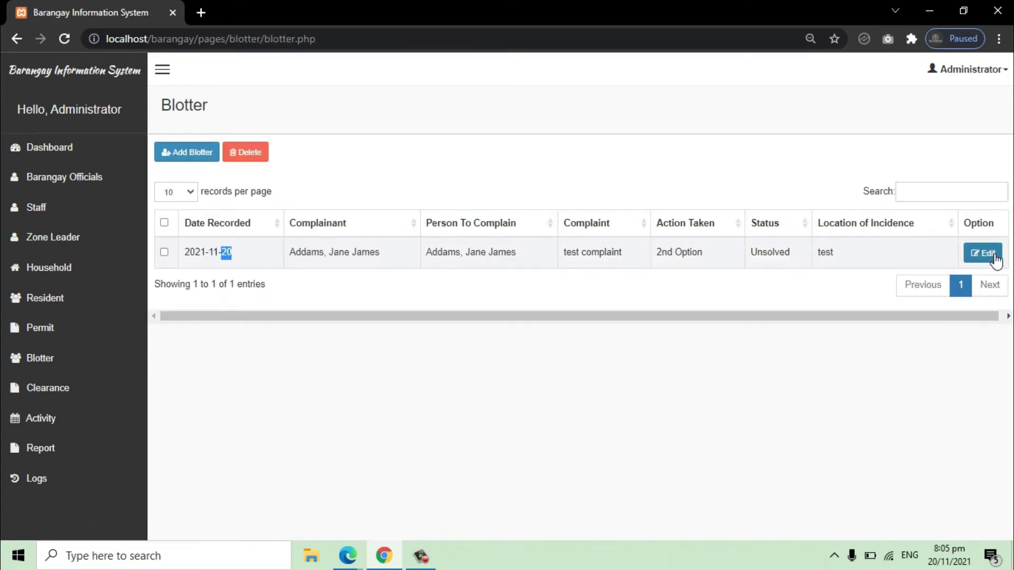
{"action": "left_click", "coordinate": [982, 253]}
{"action": "left_click", "coordinate": [738, 289]}
Step: Inspect the Captain's and the second staff member's edit forms without saving changes
{"action": "left_click", "coordinate": [93, 182]}
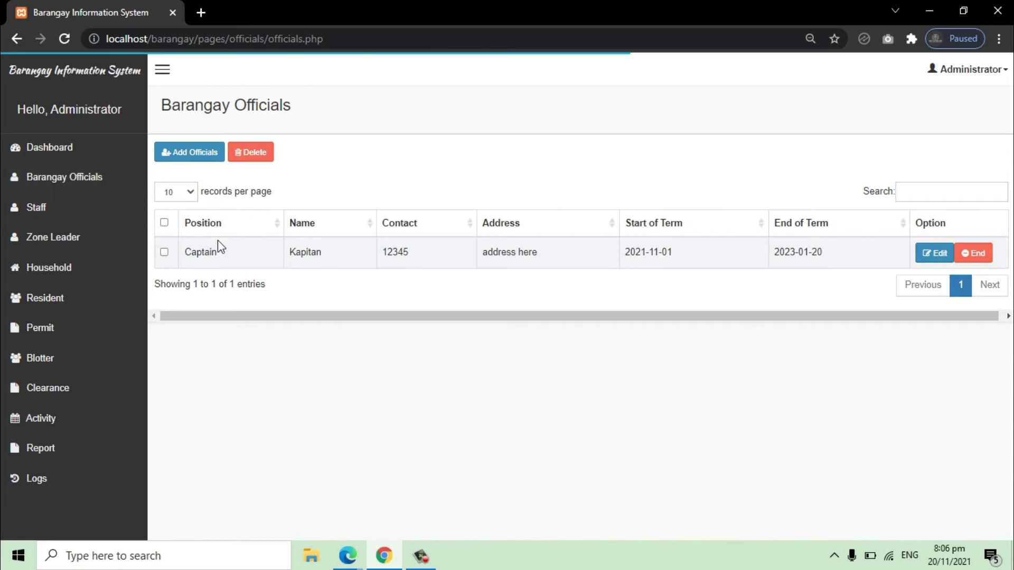
{"action": "left_click", "coordinate": [931, 254]}
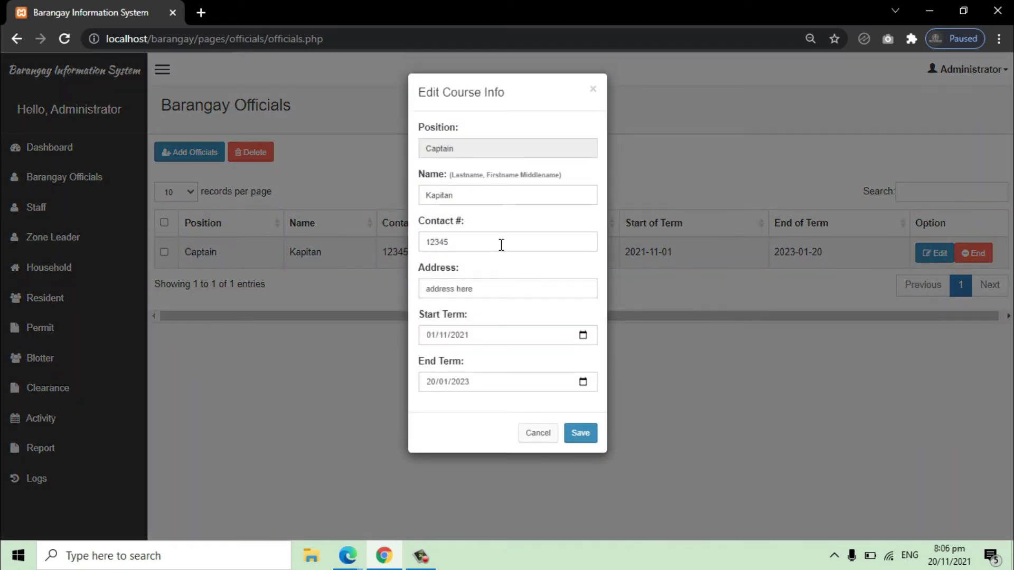
{"action": "left_click", "coordinate": [539, 434]}
{"action": "left_click", "coordinate": [66, 211]}
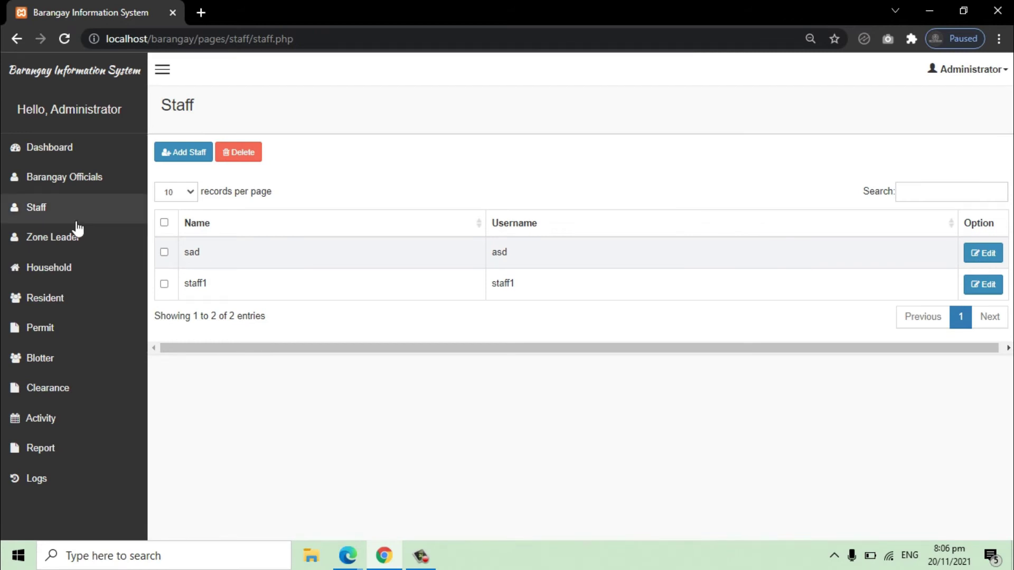
{"action": "left_click", "coordinate": [985, 285]}
{"action": "left_click", "coordinate": [537, 293]}
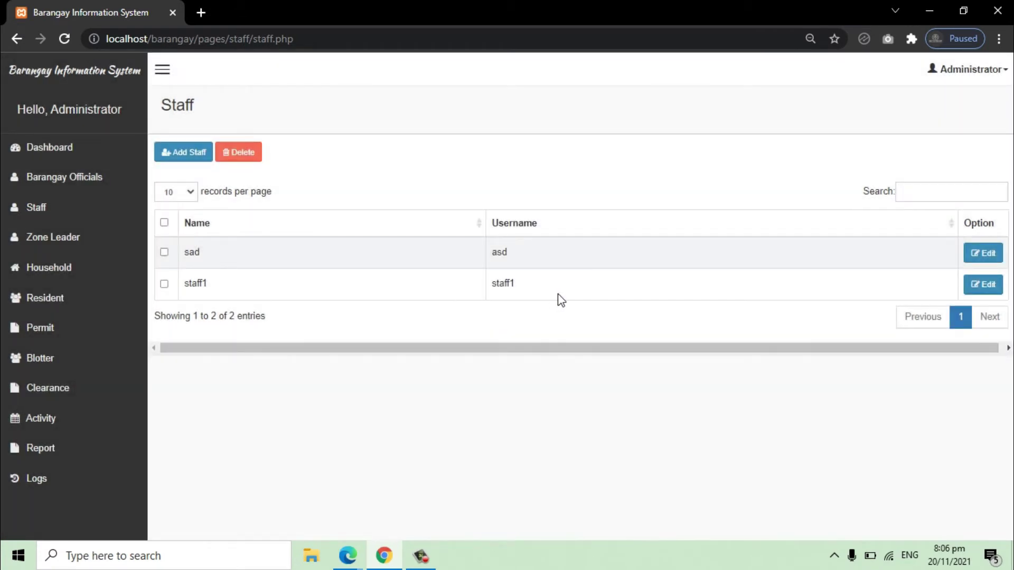
Step: Search the staff list for 'staff', clear the search, and go to Zone Leader
{"action": "left_click", "coordinate": [951, 201]}
{"action": "type", "text": "staff"}
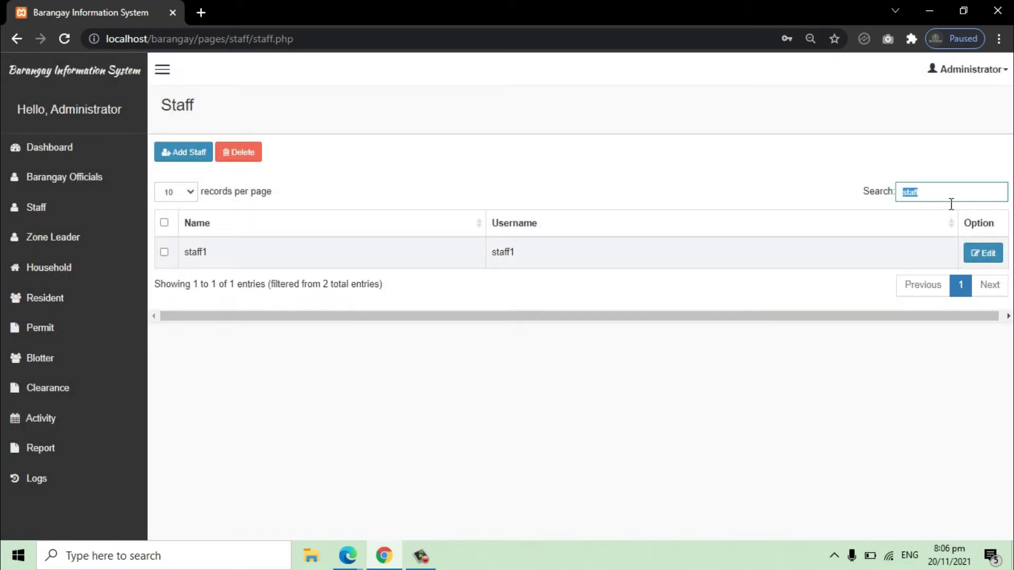
{"action": "key", "text": "BackSpace"}
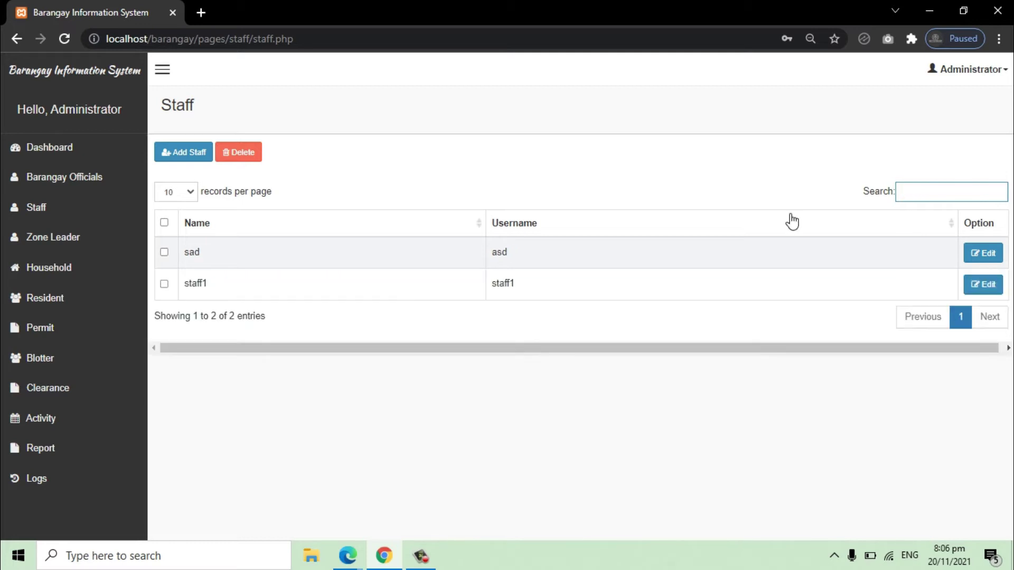
{"action": "left_click", "coordinate": [58, 250]}
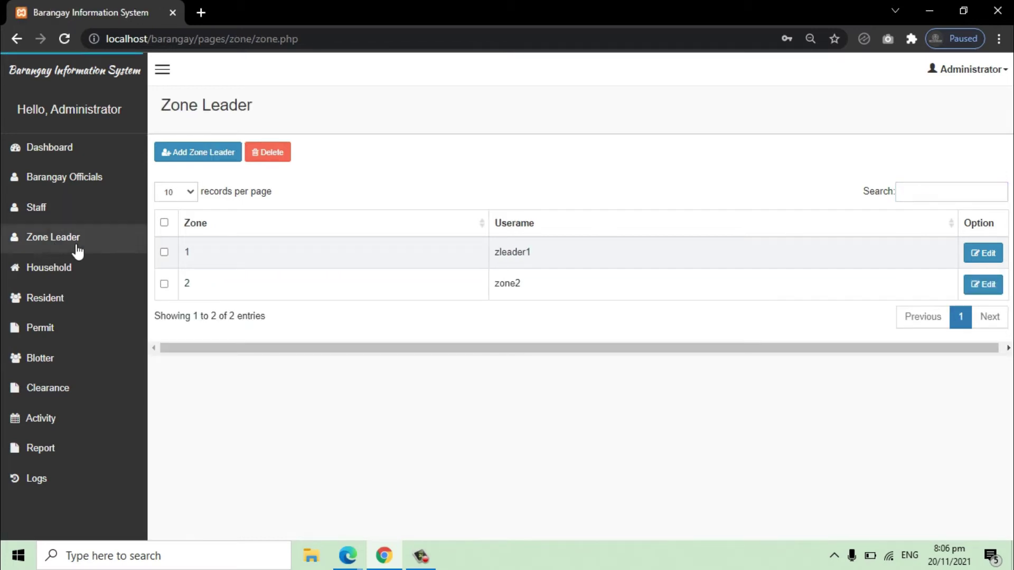
Step: Inspect the zone 1 leader's edit form, then search 'zone' and clear it
{"action": "left_click", "coordinate": [995, 255]}
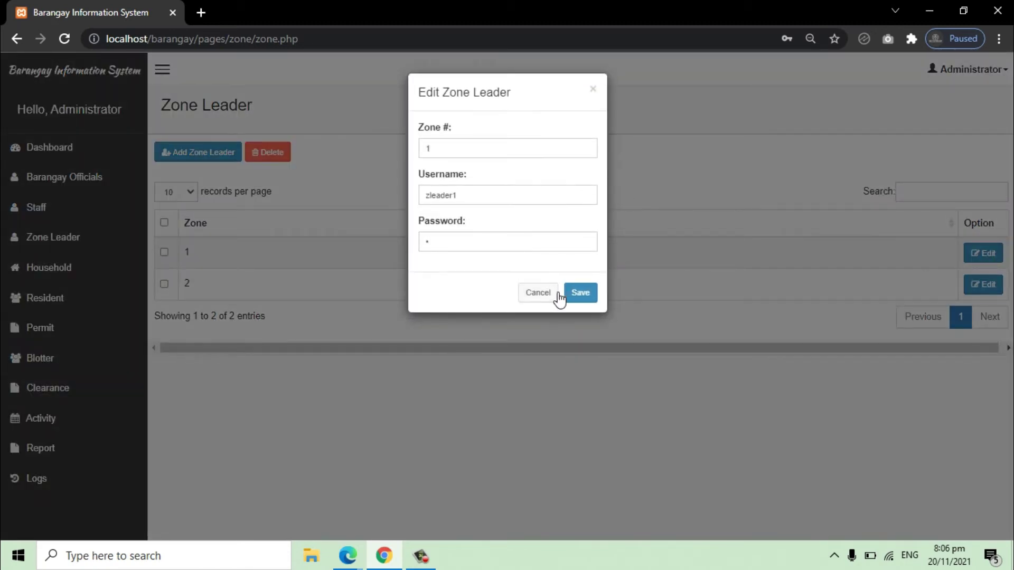
{"action": "left_click", "coordinate": [539, 293]}
{"action": "left_click", "coordinate": [958, 199]}
{"action": "type", "text": "zone"}
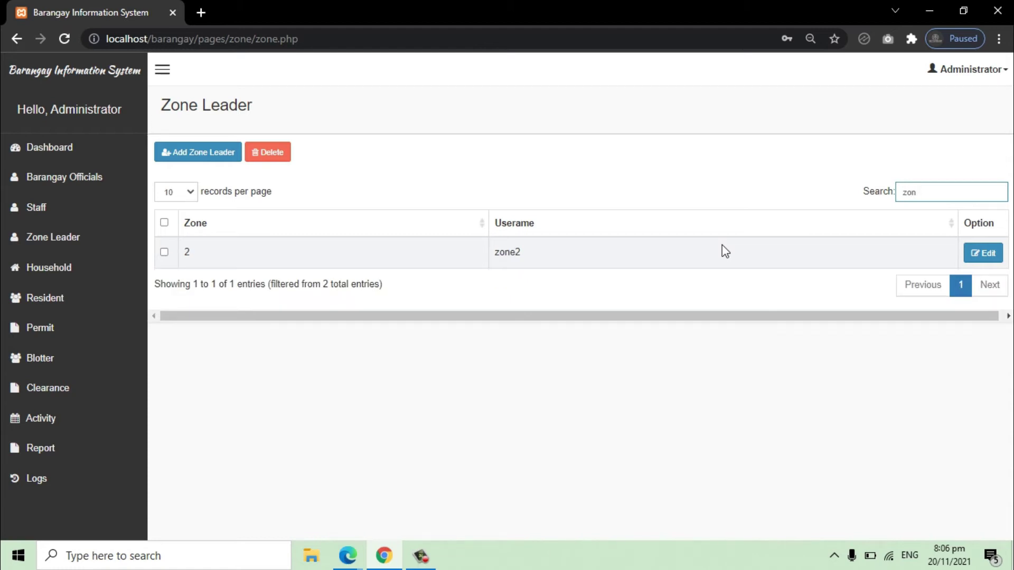
{"action": "key", "text": "BackSpace"}
{"action": "key", "text": "BackSpace"}
{"action": "key", "text": "BackSpace"}
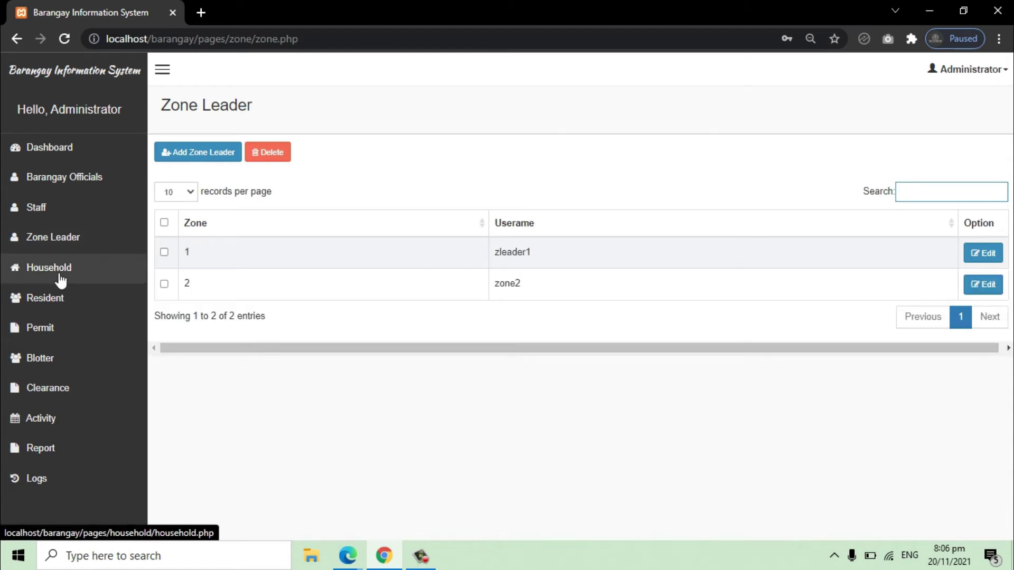
Step: Check household 1's residents, then switch to household 2's residents
{"action": "left_click", "coordinate": [60, 277]}
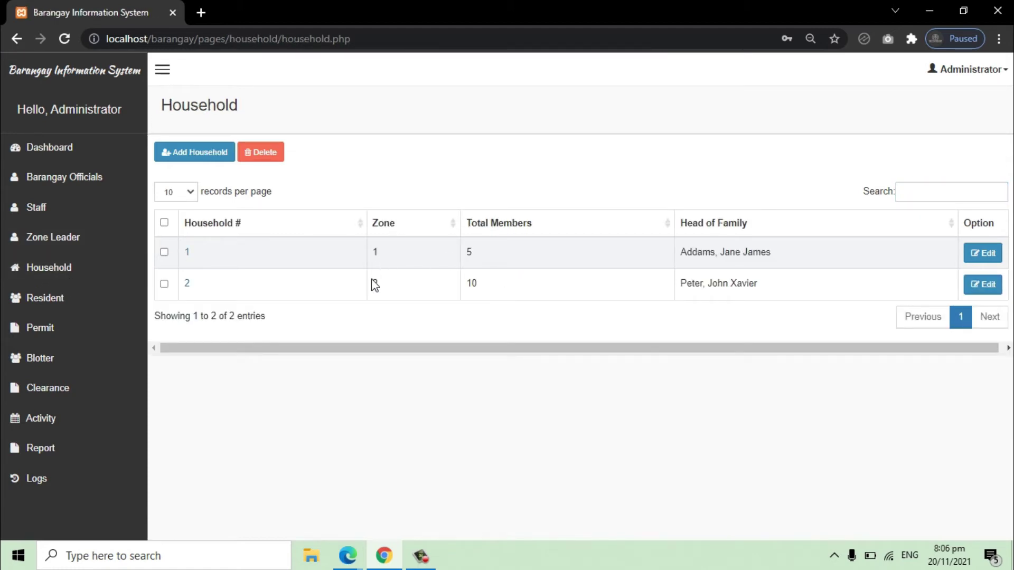
{"action": "left_click", "coordinate": [188, 253]}
{"action": "left_click", "coordinate": [85, 272]}
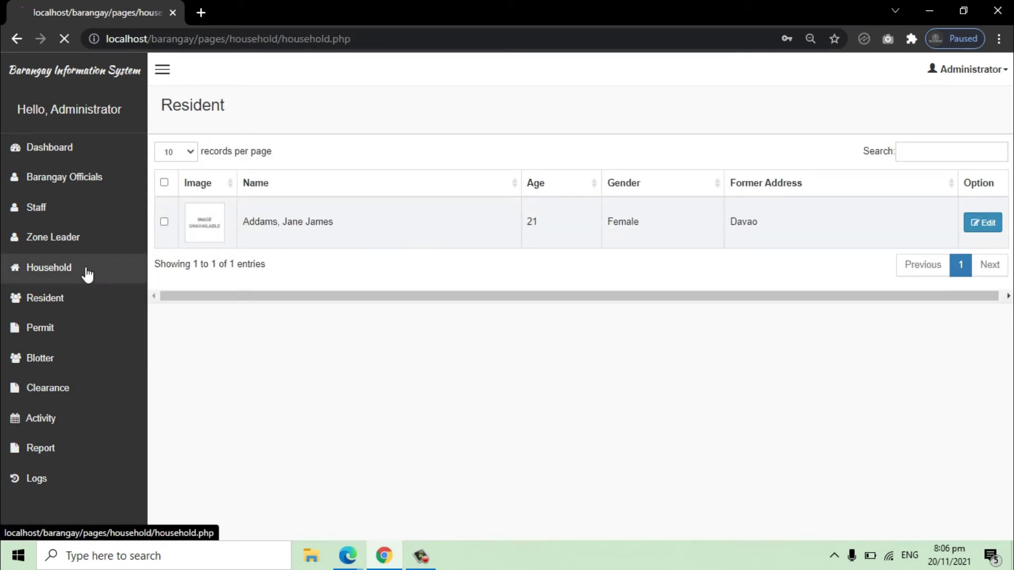
{"action": "left_click", "coordinate": [189, 284]}
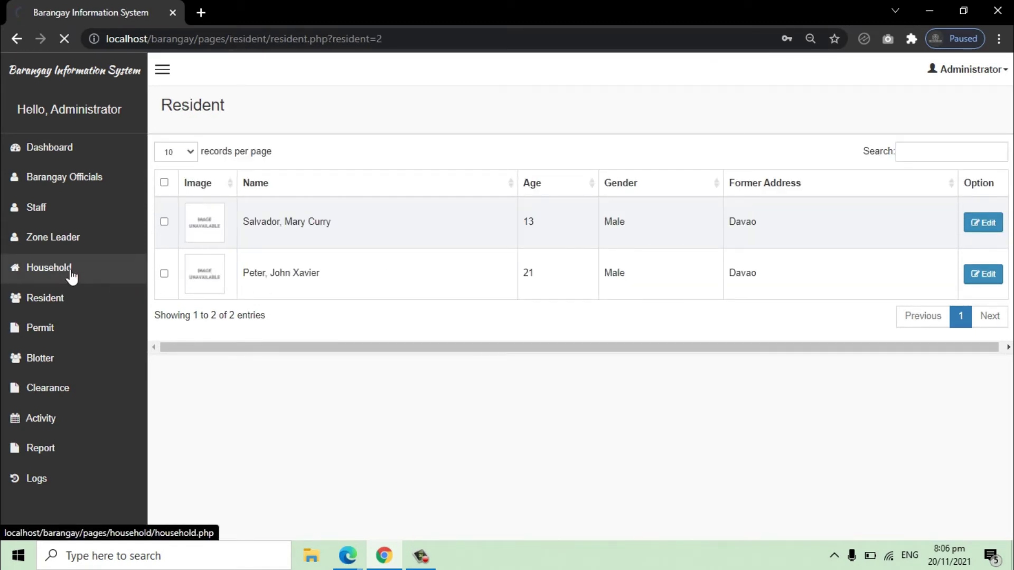
Step: Go to the resident records and select resident names in the table
{"action": "left_click", "coordinate": [54, 268]}
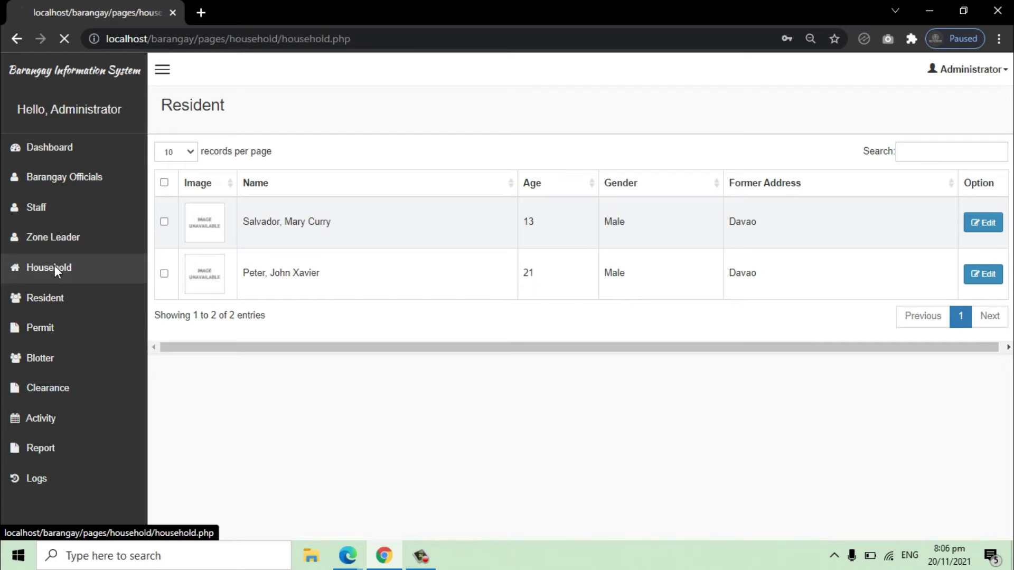
{"action": "left_click", "coordinate": [59, 299]}
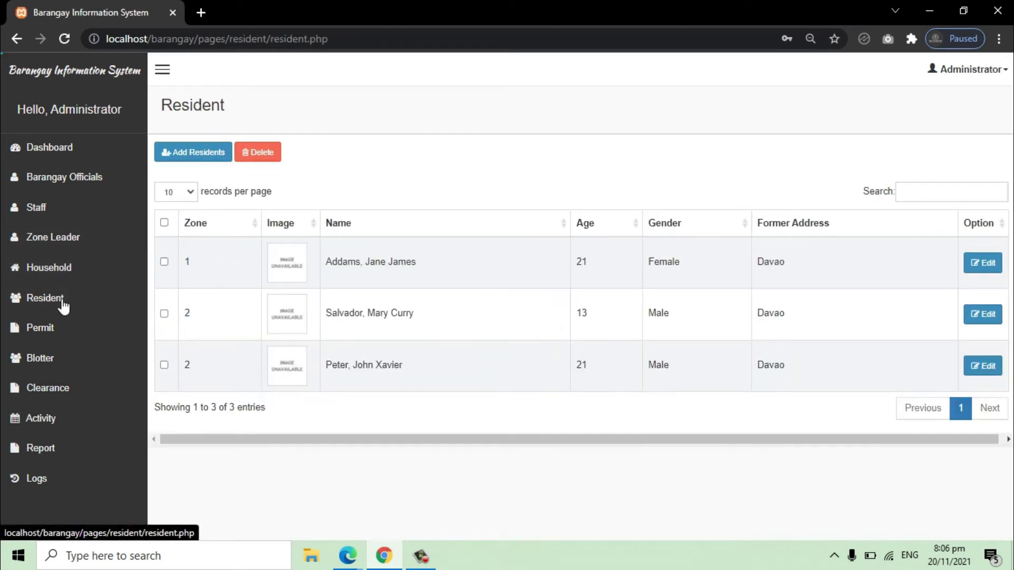
{"action": "double_click", "coordinate": [353, 269]}
{"action": "left_click", "coordinate": [353, 271]}
{"action": "triple_click", "coordinate": [360, 306]}
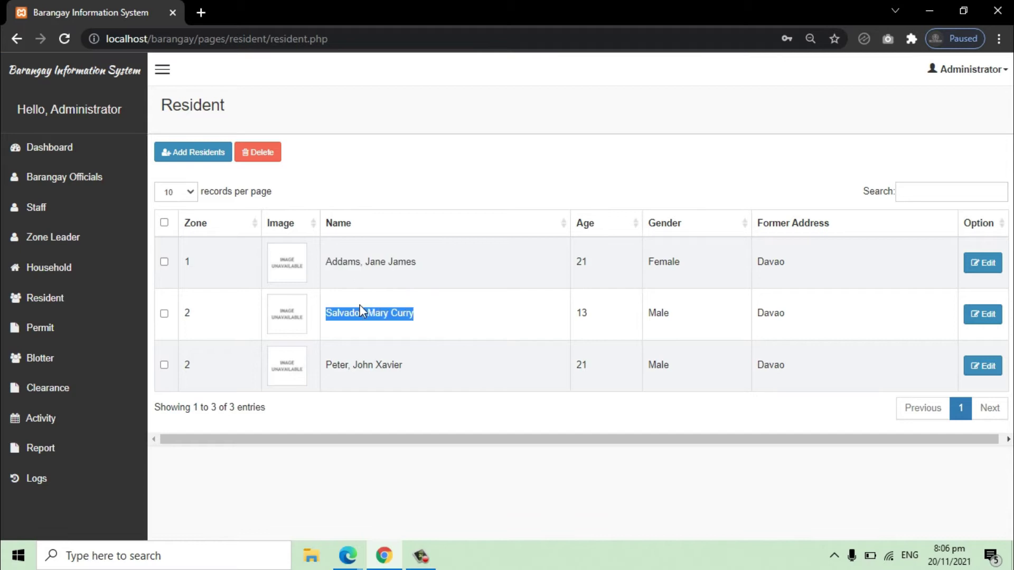
Step: Look through the Add Resident form and cancel without adding anyone
{"action": "left_click", "coordinate": [215, 153]}
{"action": "left_click", "coordinate": [280, 150]}
{"action": "left_click", "coordinate": [344, 151]}
{"action": "left_click", "coordinate": [448, 151]}
{"action": "left_click", "coordinate": [551, 153]}
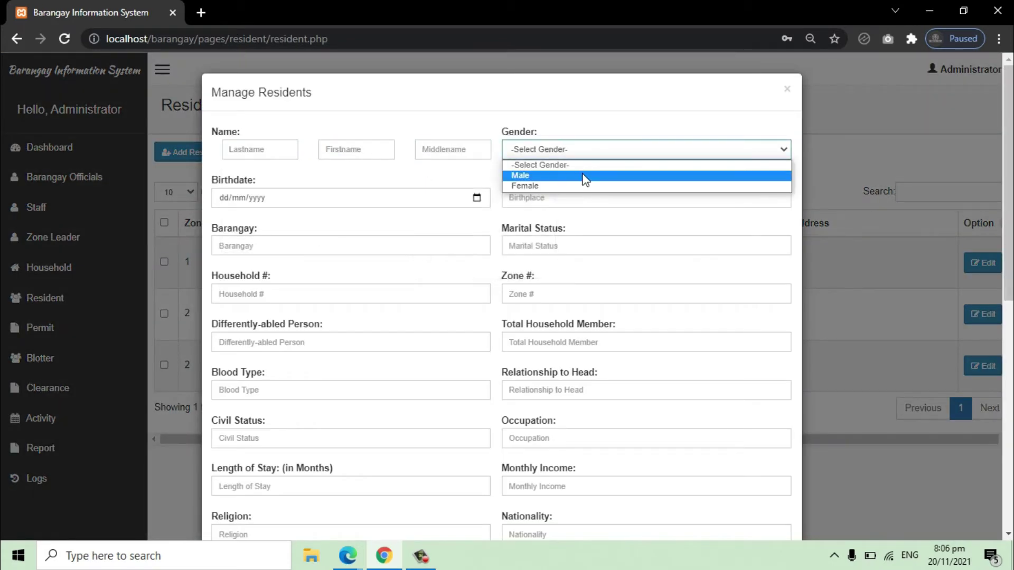
{"action": "scroll", "coordinate": [585, 184], "scroll_direction": "down", "scroll_amount": 8}
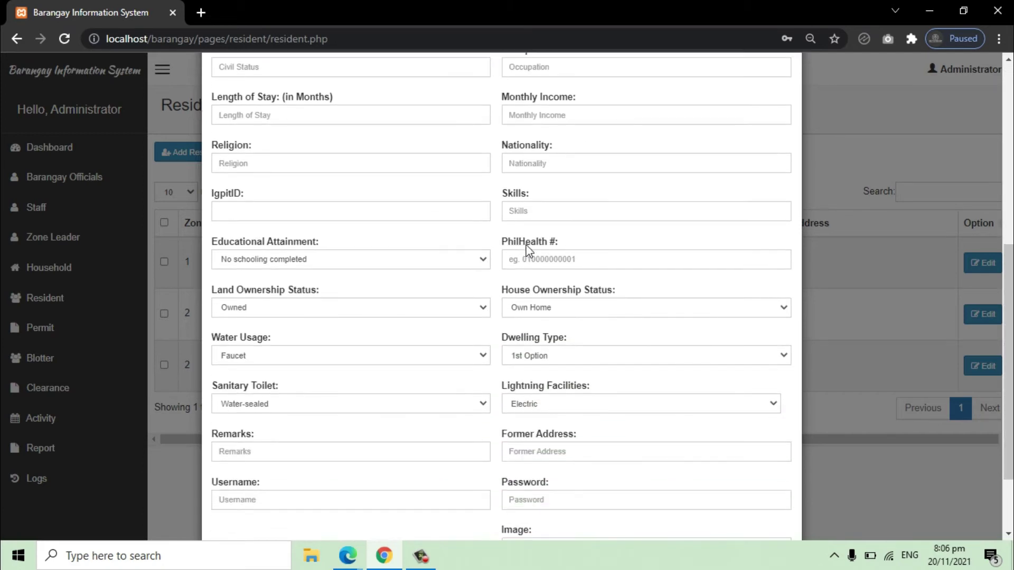
{"action": "scroll", "coordinate": [618, 417], "scroll_direction": "up", "scroll_amount": 1}
{"action": "scroll", "coordinate": [737, 450], "scroll_direction": "down", "scroll_amount": 2}
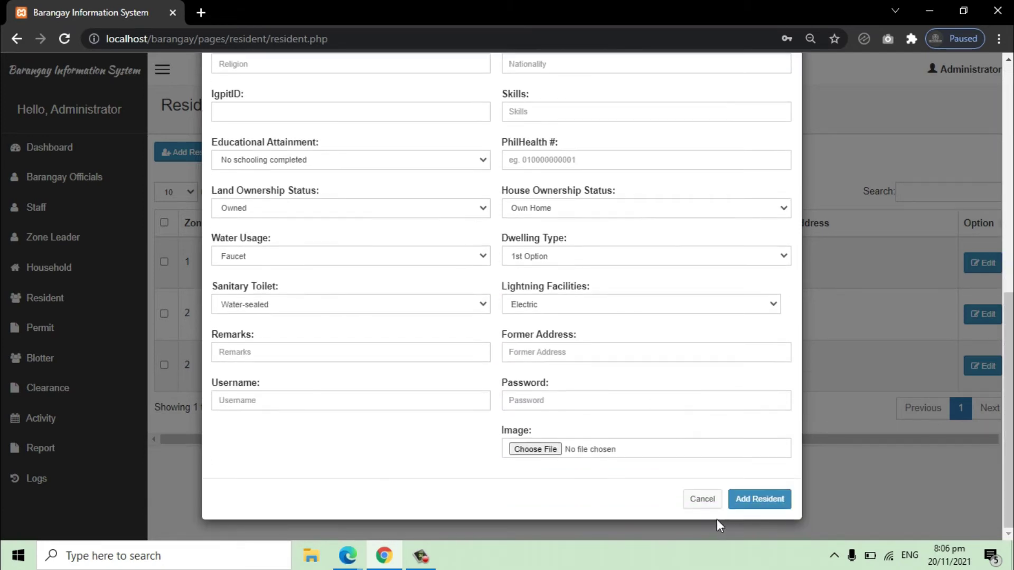
{"action": "left_click", "coordinate": [708, 503]}
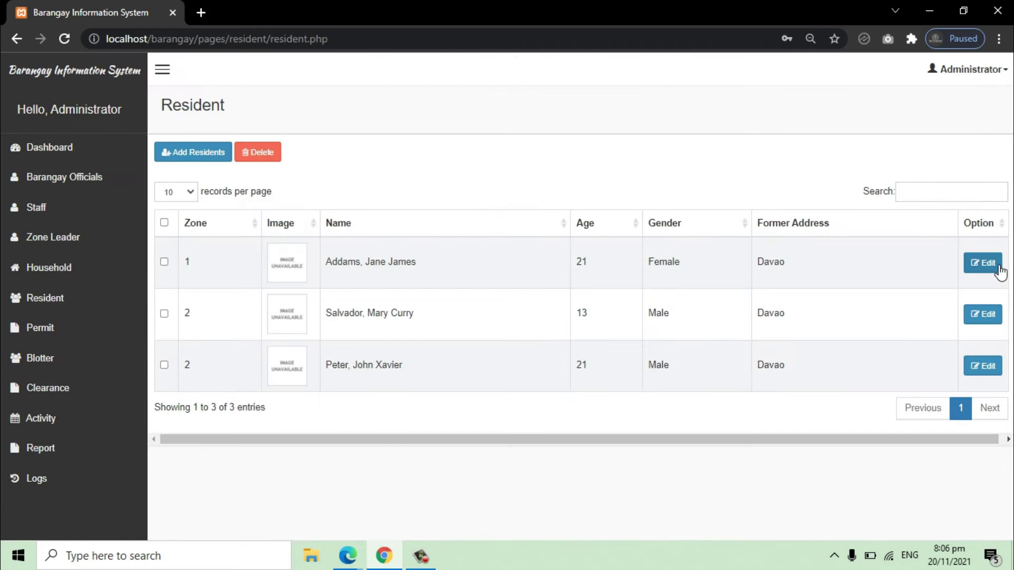
Step: Re-save the first zone 1 resident's record unchanged from its edit form
{"action": "left_click", "coordinate": [986, 264]}
{"action": "scroll", "coordinate": [547, 244], "scroll_direction": "down", "scroll_amount": 8}
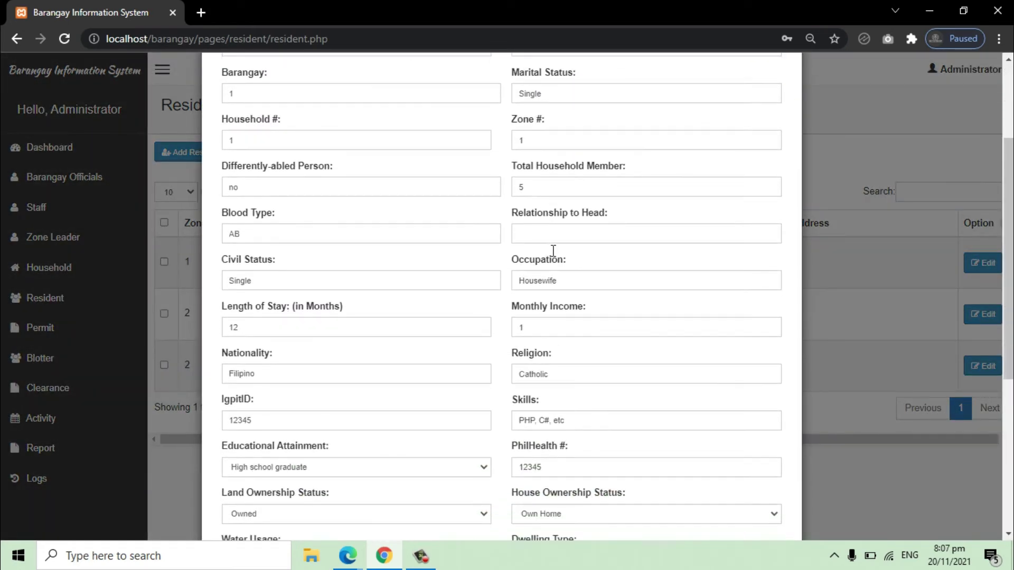
{"action": "left_click", "coordinate": [764, 490]}
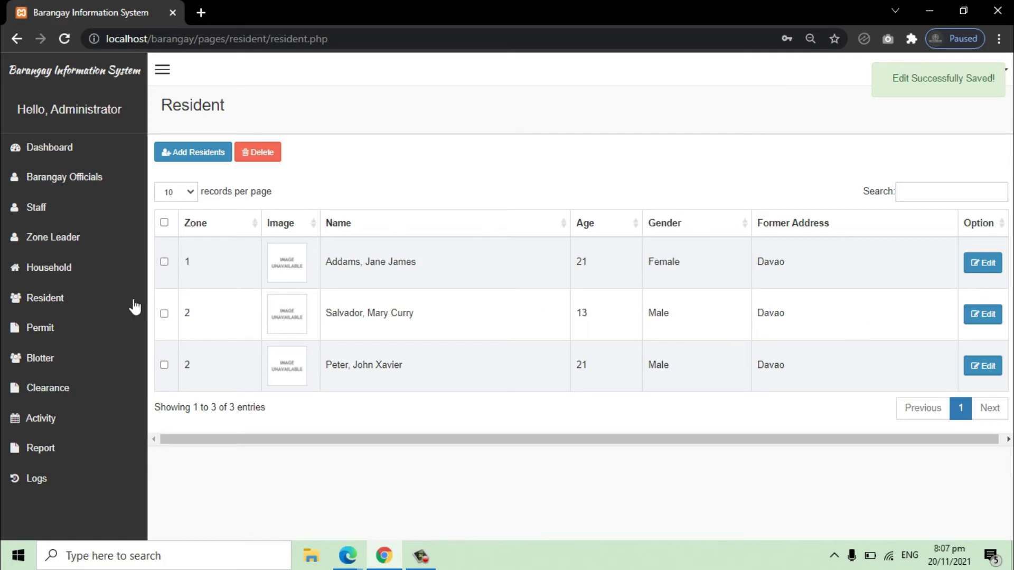
Step: Switch between the Permit, Blotter and Clearance pages, finishing on the clearance records
{"action": "left_click", "coordinate": [17, 329]}
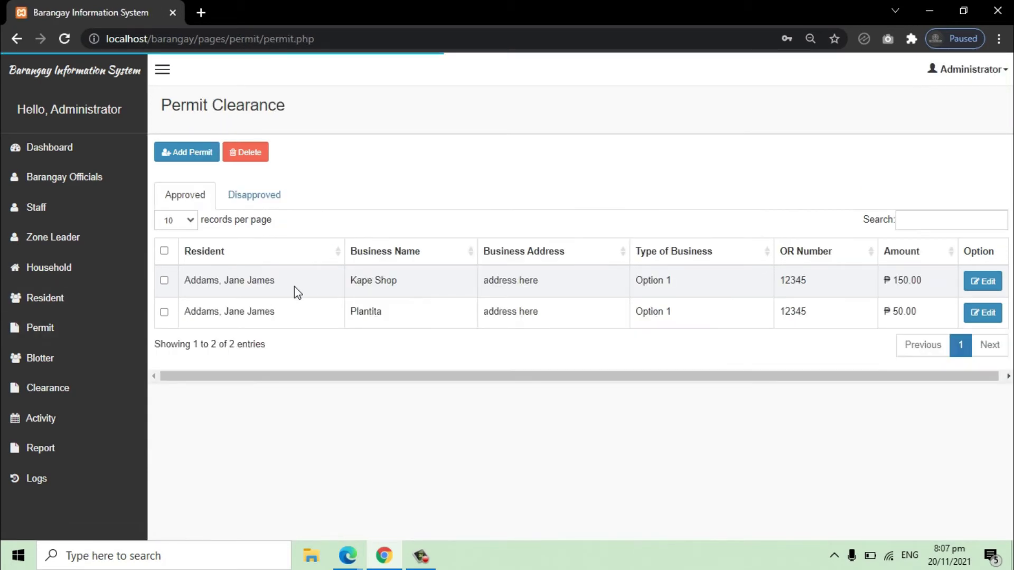
{"action": "left_click", "coordinate": [54, 363]}
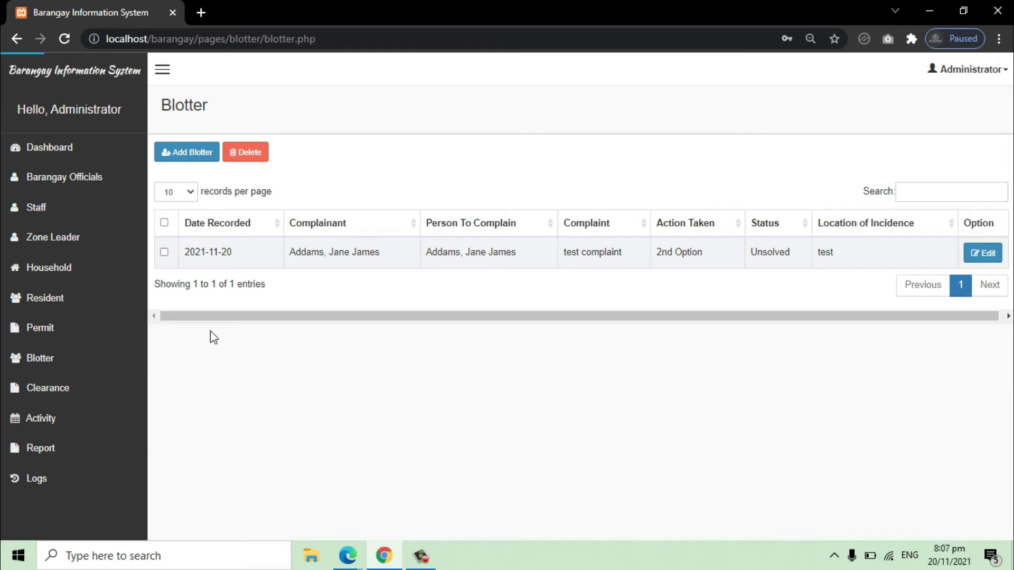
{"action": "left_click", "coordinate": [59, 390]}
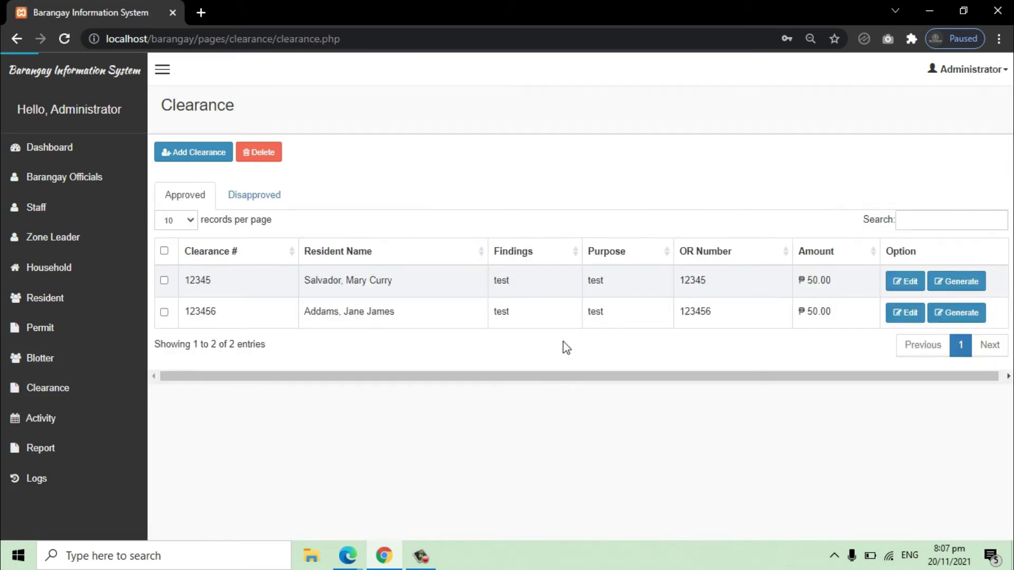
{"action": "left_click", "coordinate": [51, 329]}
{"action": "left_click", "coordinate": [60, 396]}
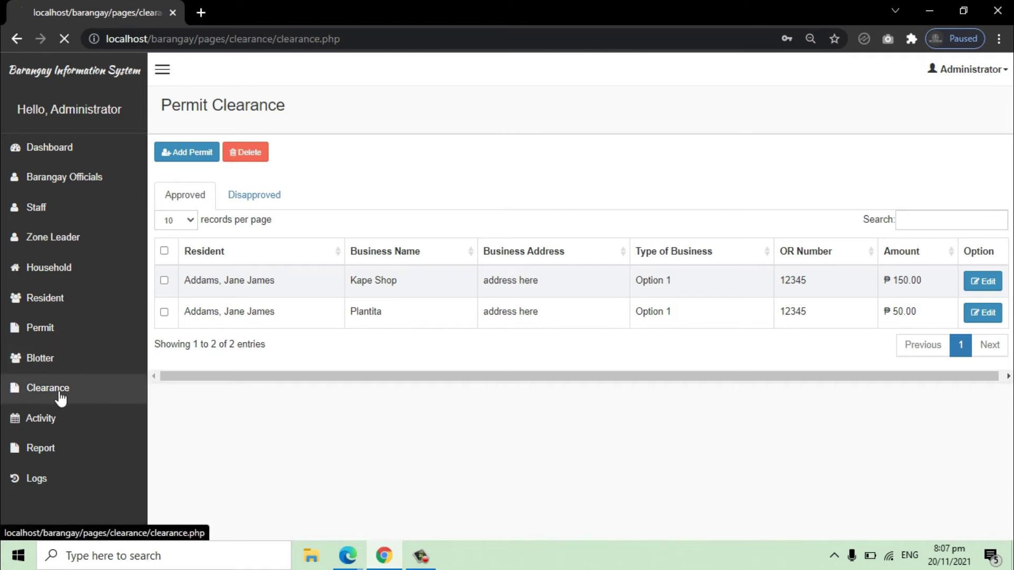
Step: Generate the printable form for clearance 12345, review it, and return to the list
{"action": "left_click", "coordinate": [955, 283]}
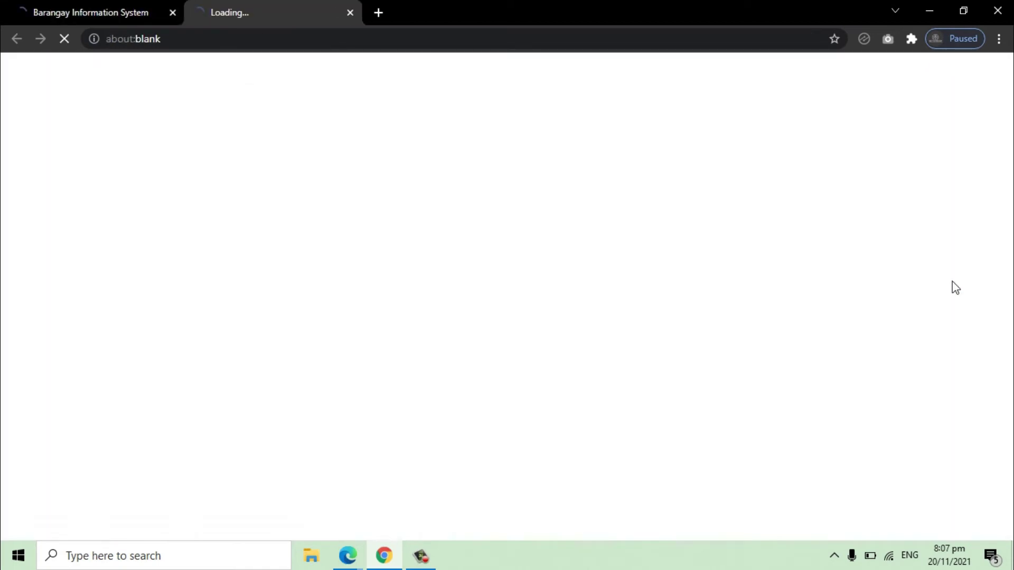
{"action": "scroll", "coordinate": [517, 295], "scroll_direction": "down", "scroll_amount": 2}
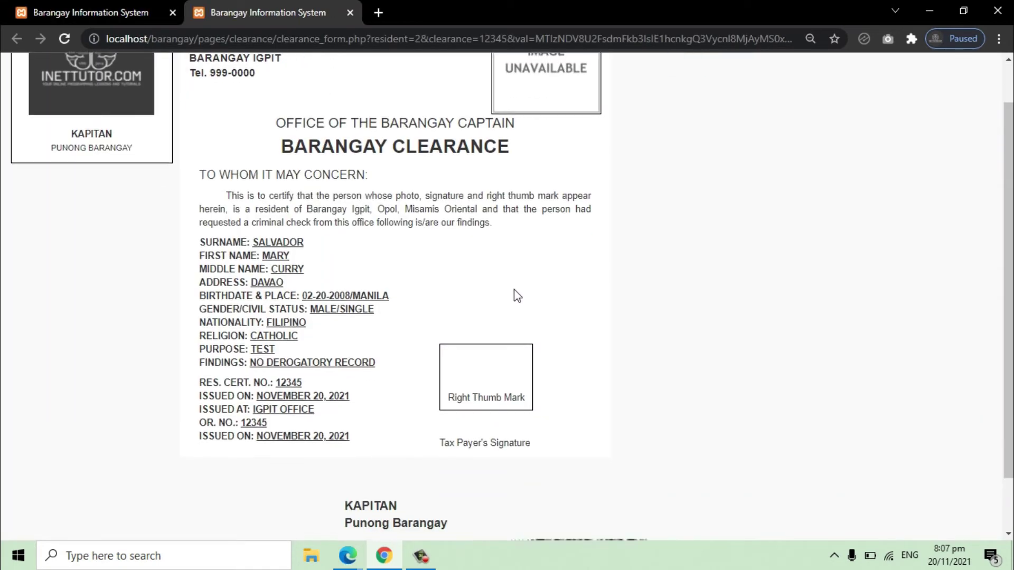
{"action": "scroll", "coordinate": [517, 295], "scroll_direction": "up", "scroll_amount": 2}
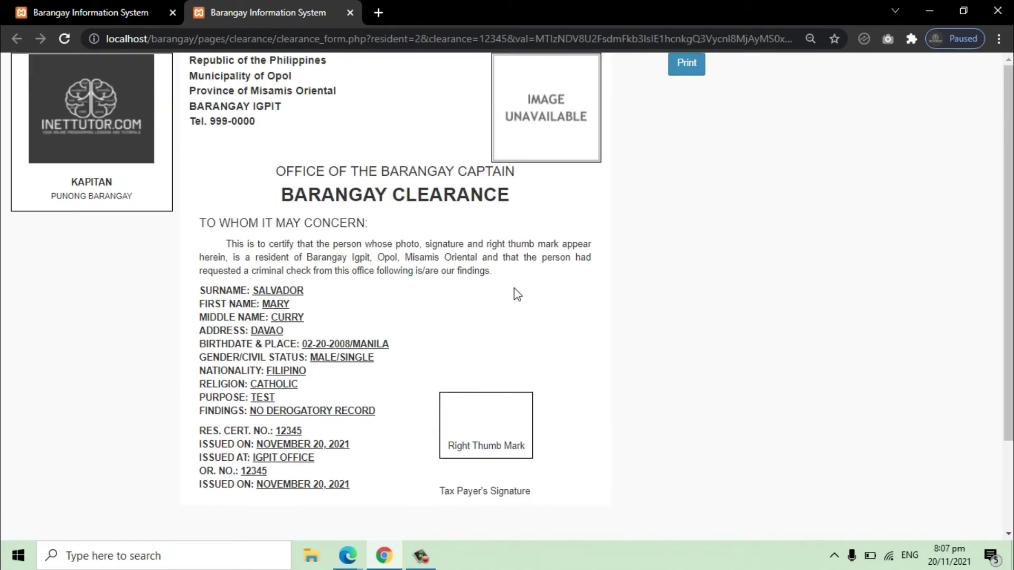
{"action": "left_click", "coordinate": [65, 14]}
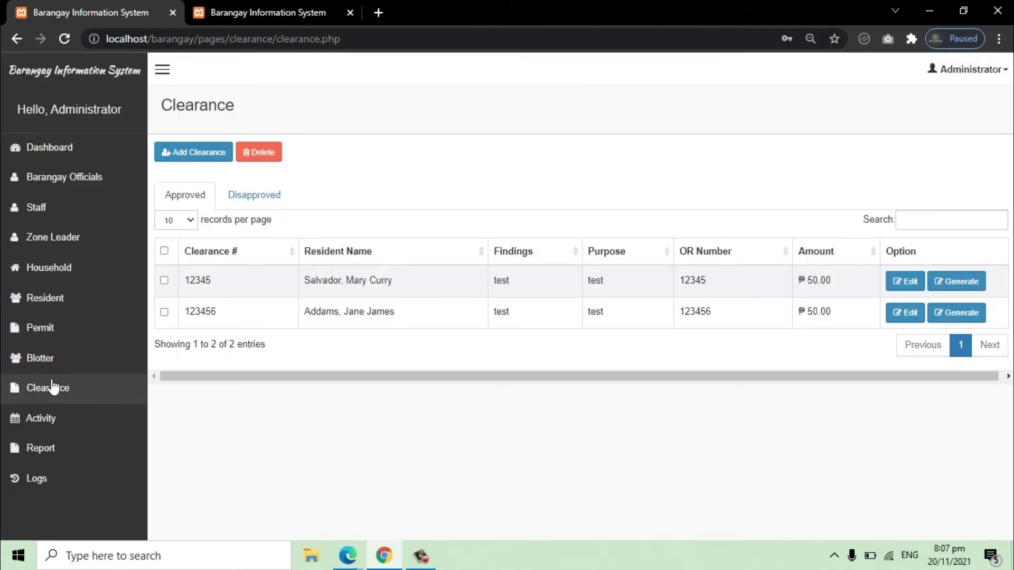
Step: Open the blotter records, then the activity list
{"action": "left_click", "coordinate": [61, 426]}
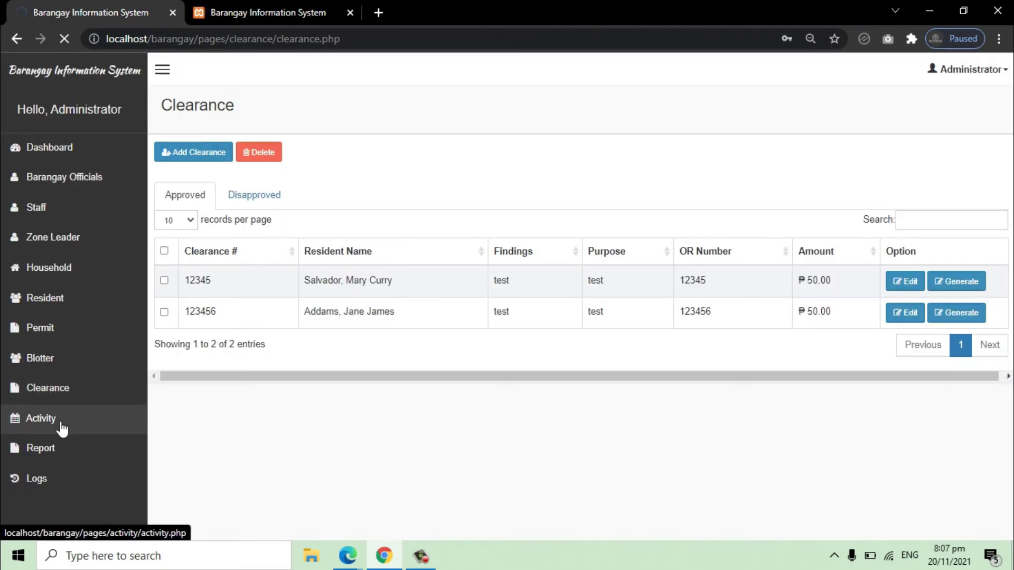
{"action": "left_click", "coordinate": [21, 359]}
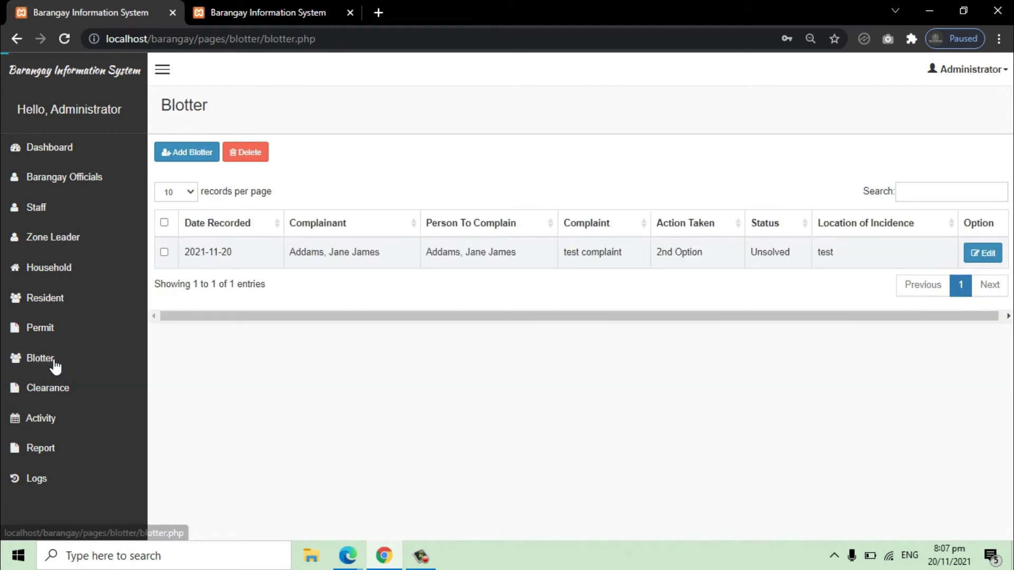
{"action": "left_click", "coordinate": [56, 421]}
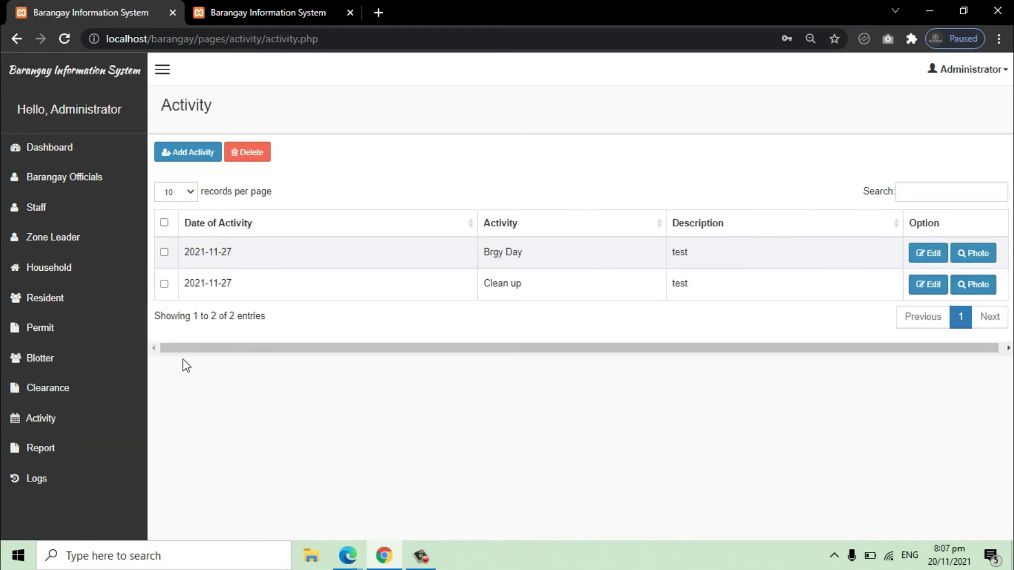
Step: Scroll through the report charts for income, education, zone population and age
{"action": "left_click", "coordinate": [53, 449]}
{"action": "left_click", "coordinate": [53, 447]}
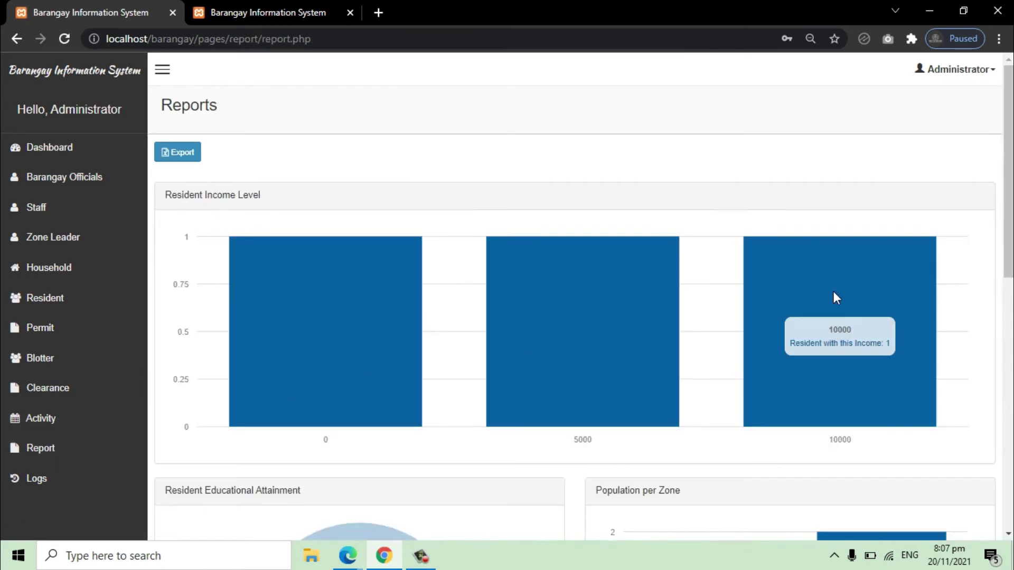
{"action": "scroll", "coordinate": [835, 293], "scroll_direction": "down", "scroll_amount": 4}
{"action": "scroll", "coordinate": [840, 297], "scroll_direction": "down", "scroll_amount": 3}
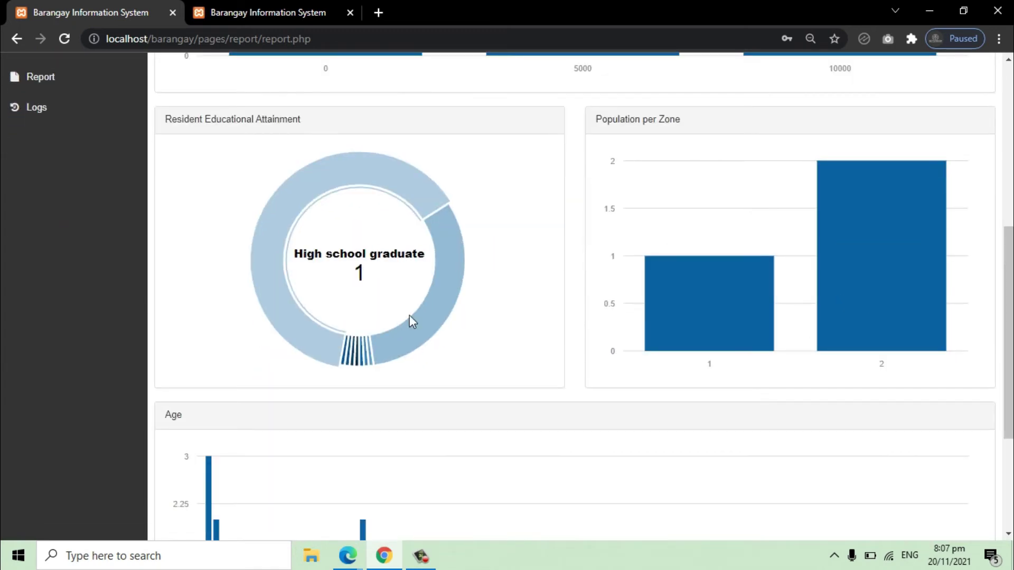
{"action": "scroll", "coordinate": [375, 359], "scroll_direction": "down", "scroll_amount": 4}
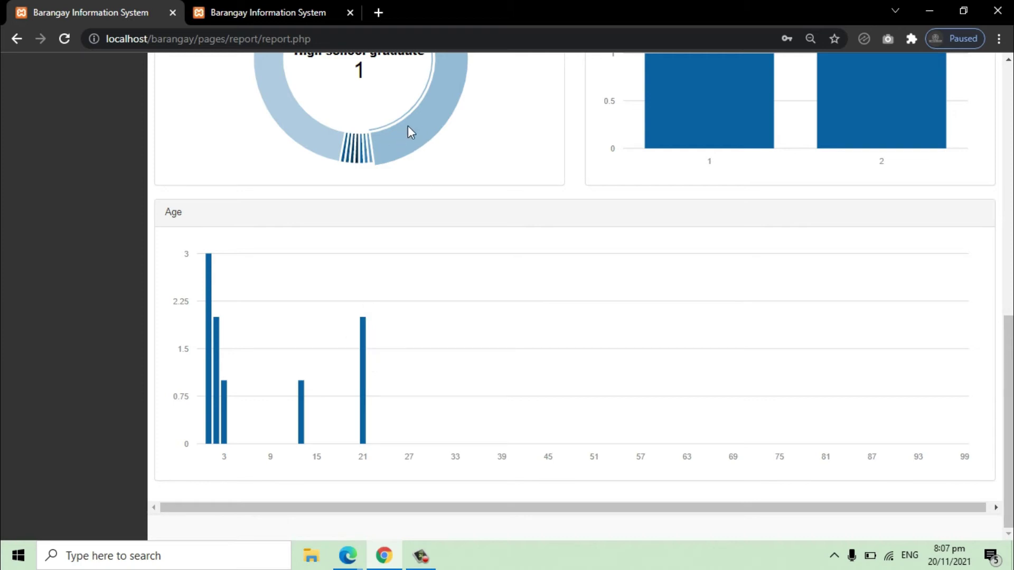
{"action": "scroll", "coordinate": [320, 238], "scroll_direction": "up", "scroll_amount": 9}
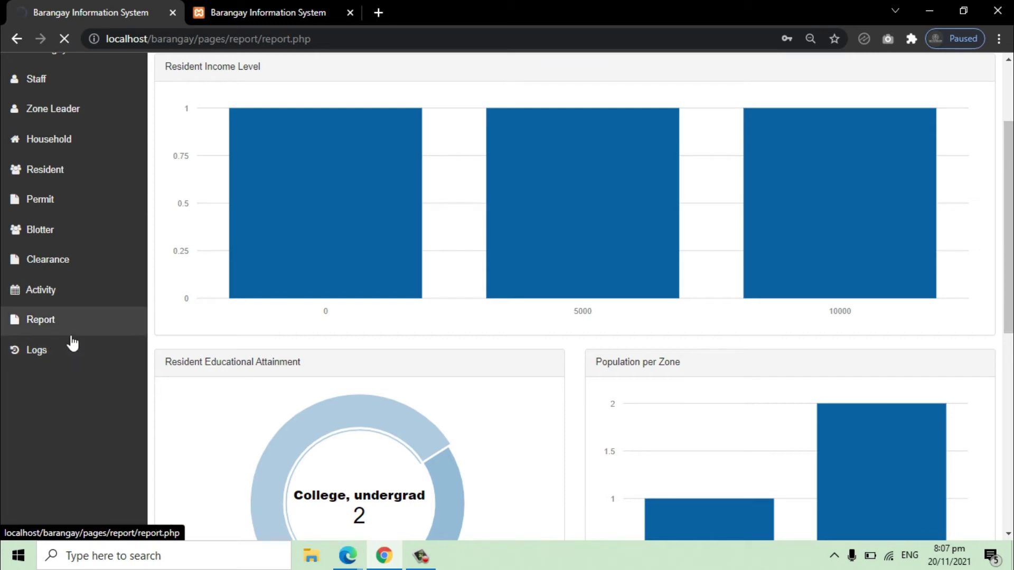
{"action": "scroll", "coordinate": [73, 342], "scroll_direction": "up", "scroll_amount": 3}
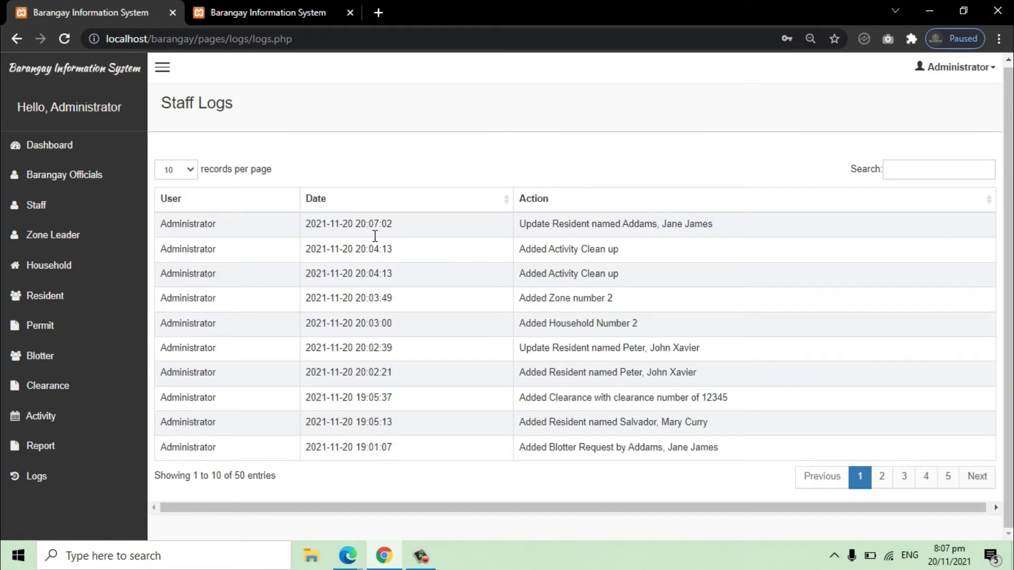
Step: Page through the staff logs from page 2 to the last page
{"action": "triple_click", "coordinate": [627, 226]}
{"action": "triple_click", "coordinate": [593, 253]}
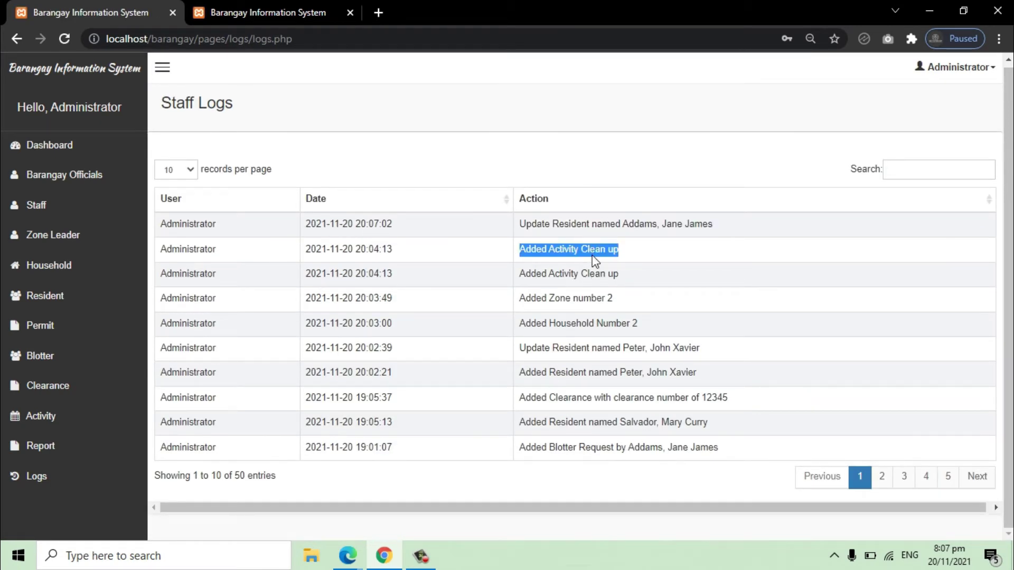
{"action": "left_click", "coordinate": [889, 487]}
{"action": "left_click", "coordinate": [904, 484]}
{"action": "left_click", "coordinate": [926, 484]}
{"action": "left_click", "coordinate": [948, 479]}
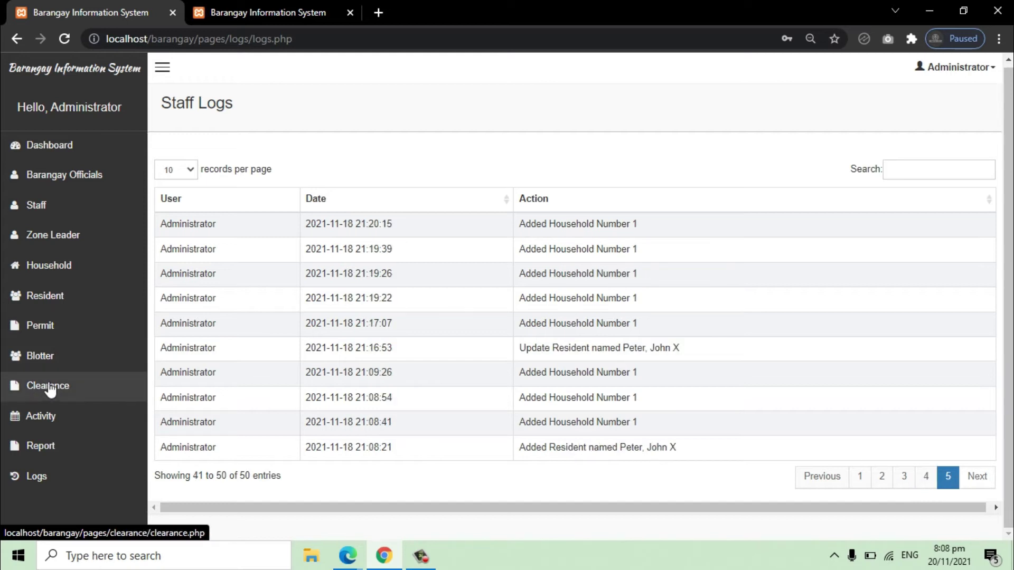
Step: Inspect a resident's edit form without saving, then bring up the administrator account menu
{"action": "left_click", "coordinate": [87, 153]}
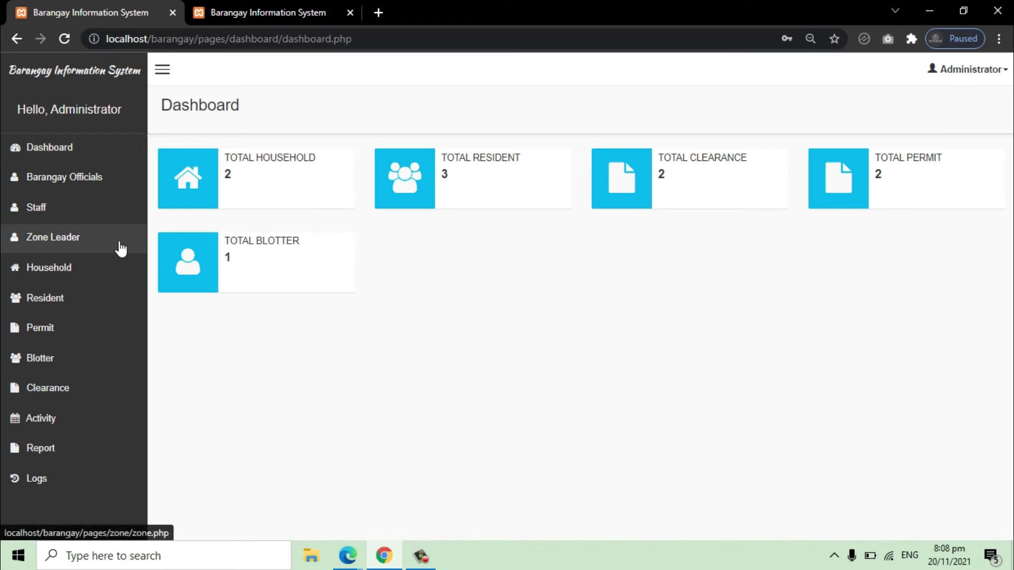
{"action": "left_click", "coordinate": [52, 299]}
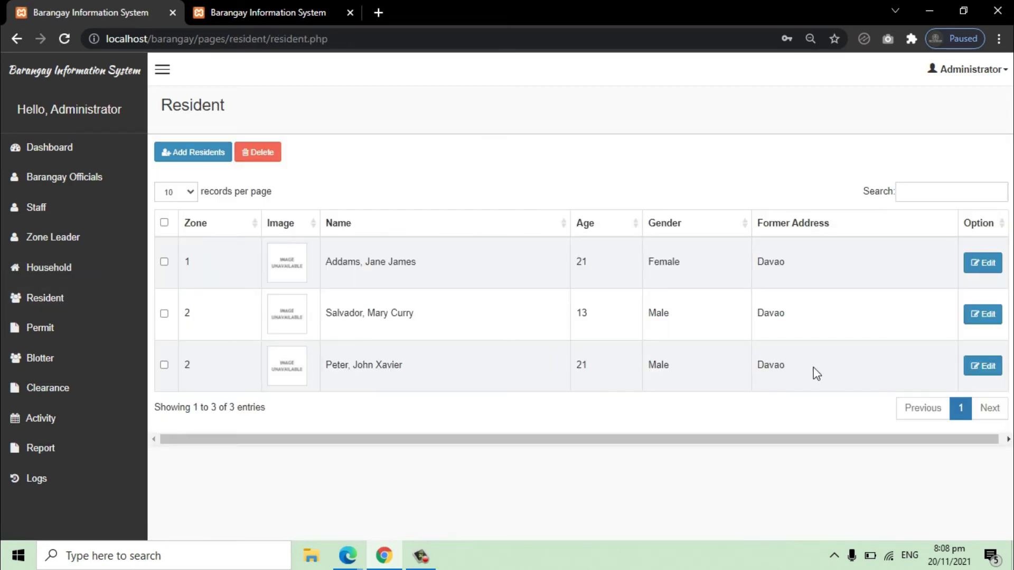
{"action": "left_click", "coordinate": [992, 372]}
{"action": "scroll", "coordinate": [596, 402], "scroll_direction": "down", "scroll_amount": 7}
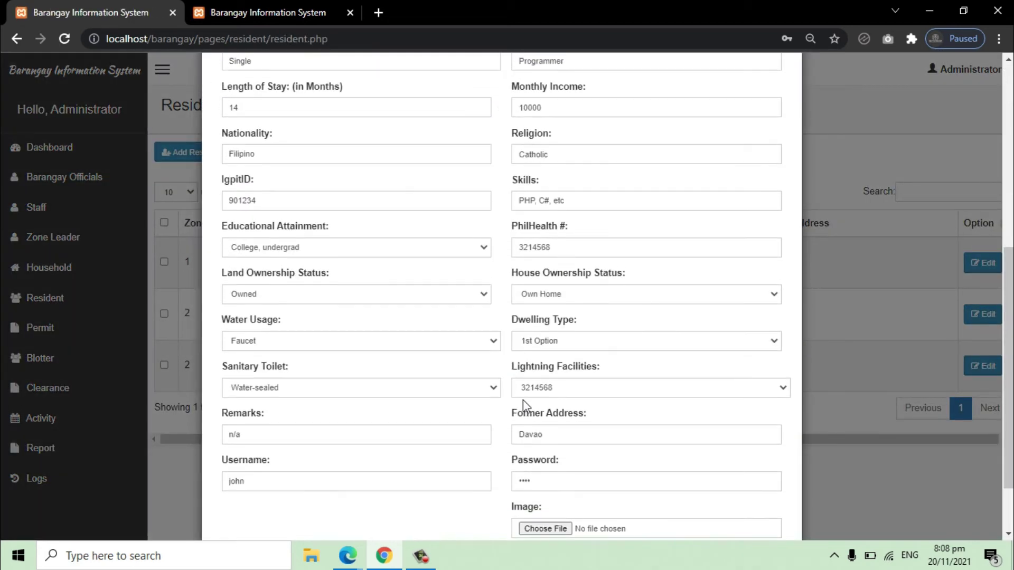
{"action": "left_click_drag", "start_coordinate": [258, 487], "coordinate": [211, 488]}
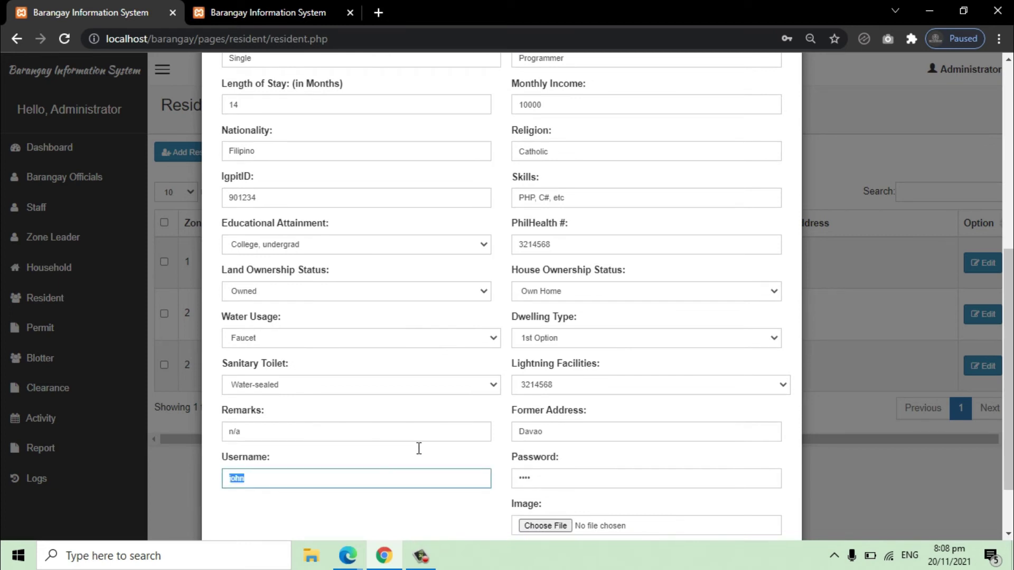
{"action": "scroll", "coordinate": [687, 472], "scroll_direction": "down", "scroll_amount": 2}
{"action": "left_click", "coordinate": [722, 490]}
{"action": "left_click", "coordinate": [975, 72]}
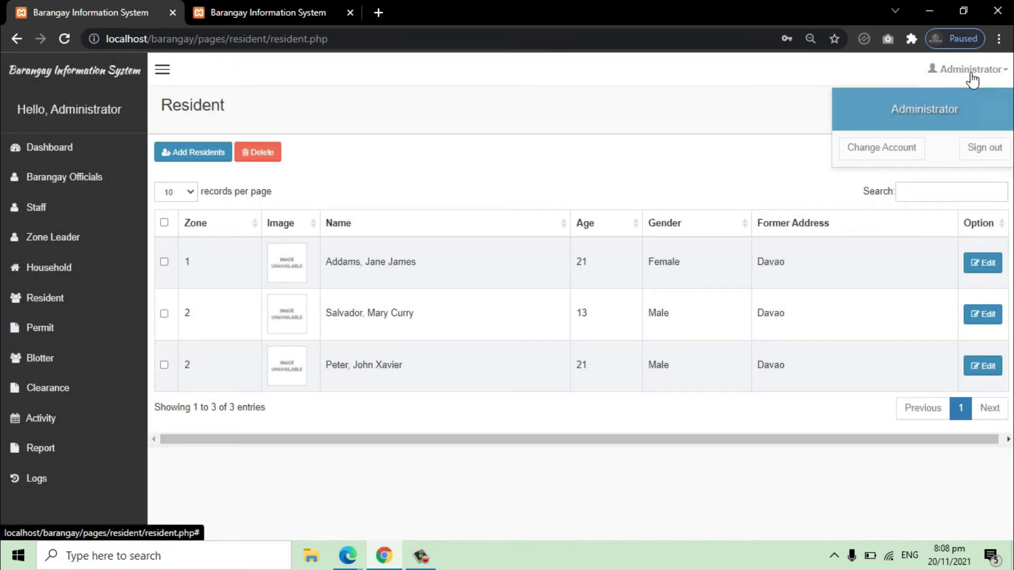
Step: Sign out as administrator, log in with the resident's username and password, then view Clearance and Activity
{"action": "left_click", "coordinate": [986, 148]}
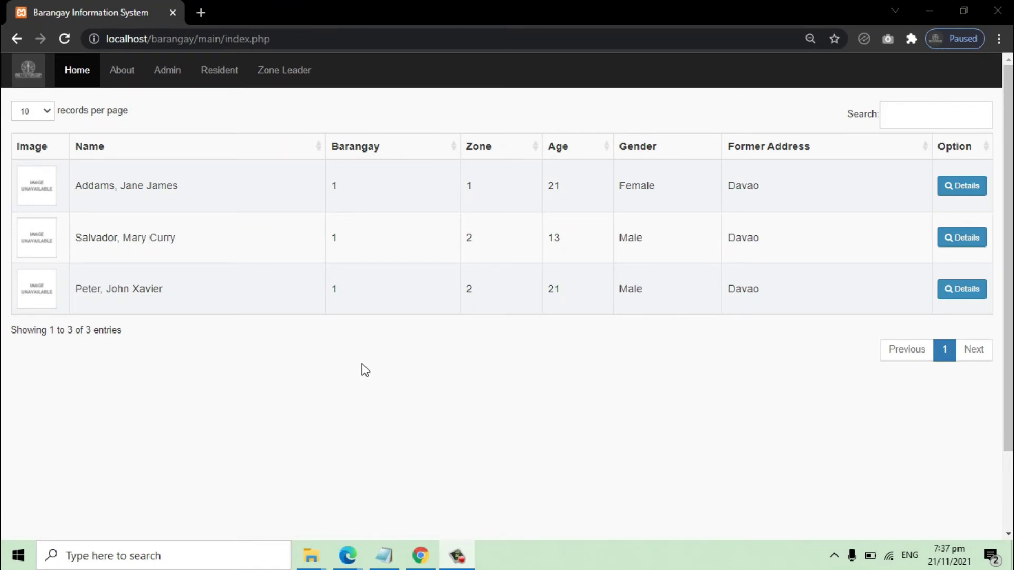
{"action": "left_click", "coordinate": [224, 76]}
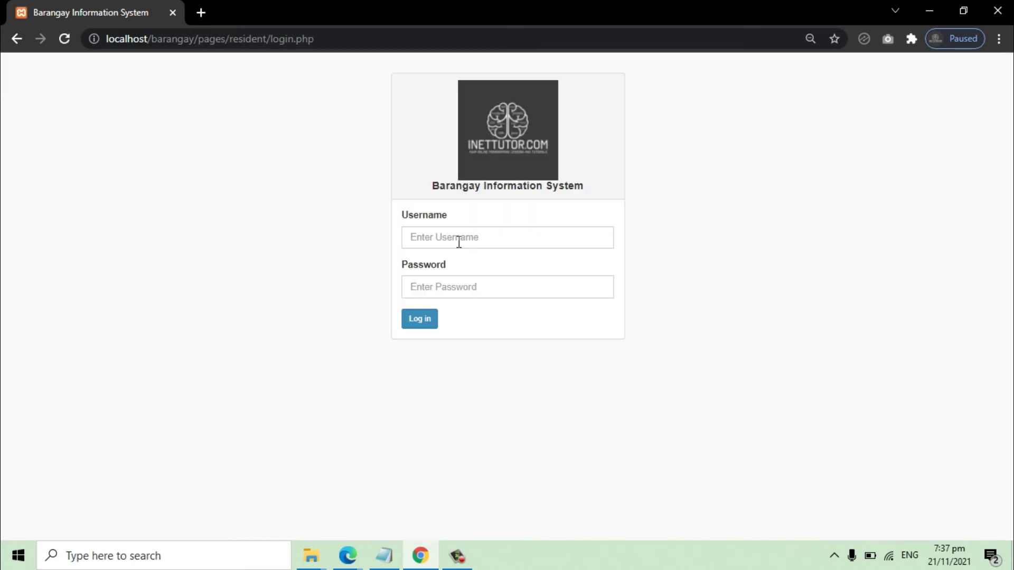
{"action": "left_click", "coordinate": [474, 243]}
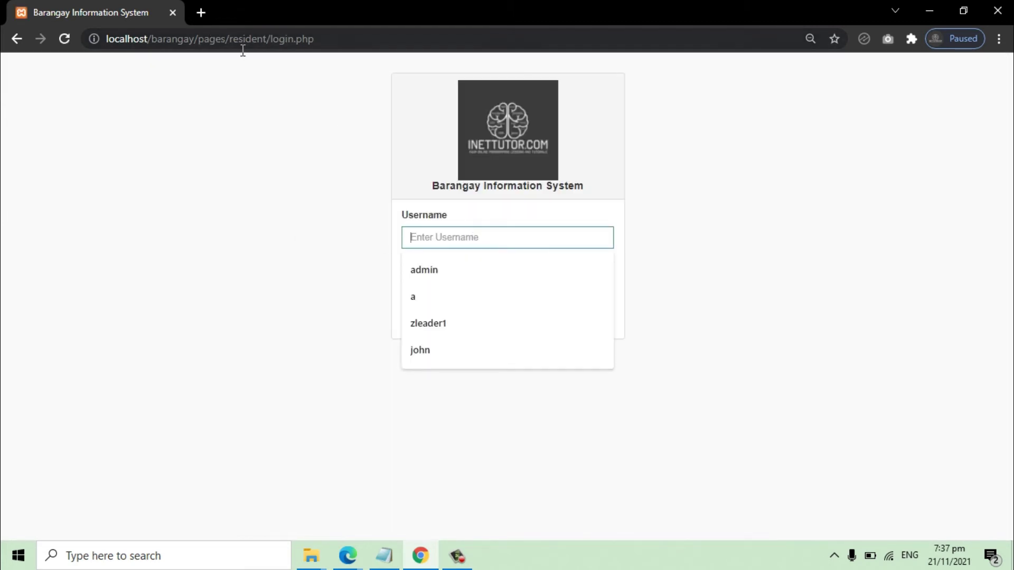
{"action": "left_click_drag", "start_coordinate": [230, 39], "coordinate": [330, 46]}
{"action": "left_click", "coordinate": [409, 234]}
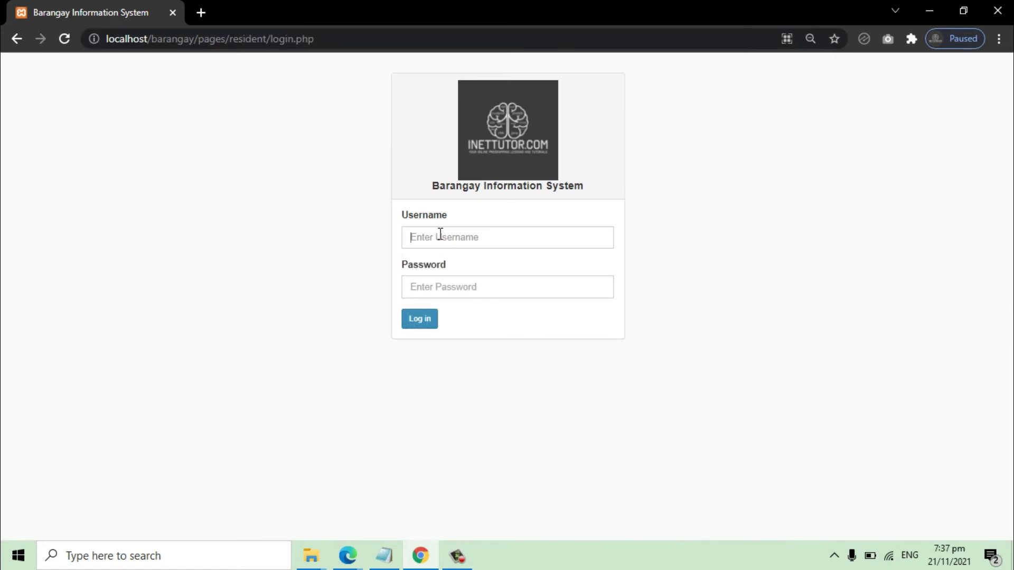
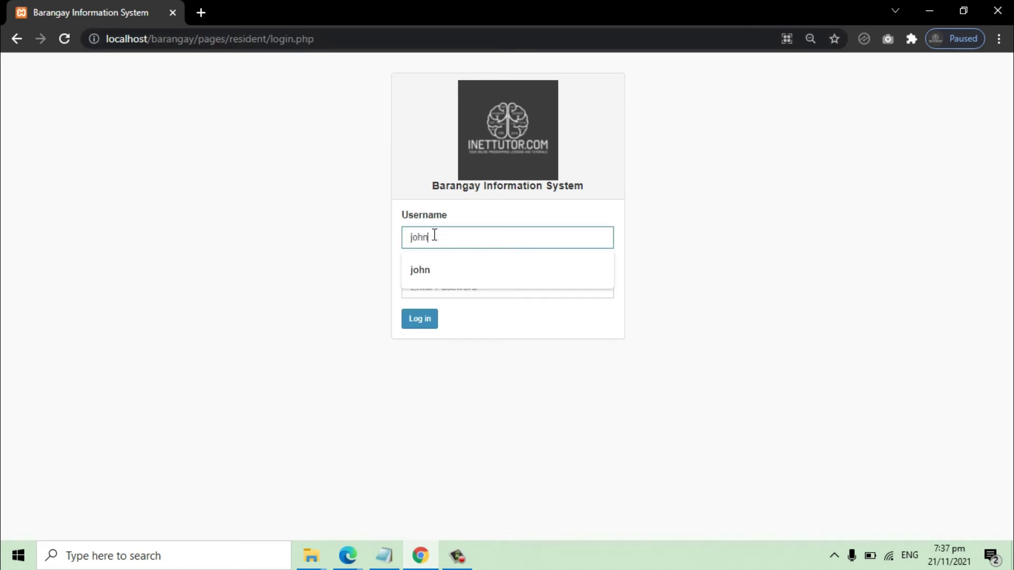
{"action": "key", "text": "Tab"}
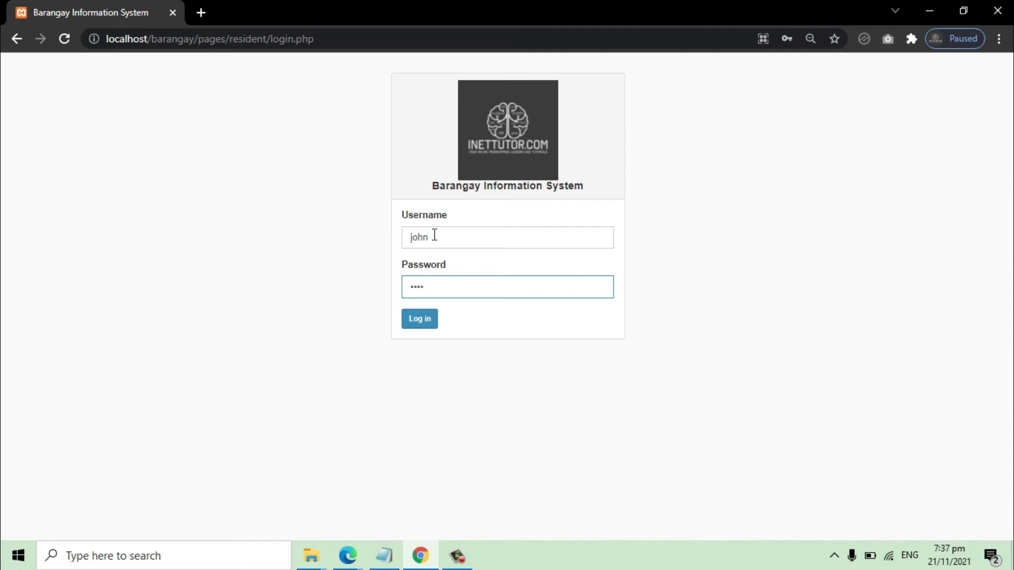
{"action": "left_click", "coordinate": [435, 319]}
{"action": "left_click", "coordinate": [53, 177]}
{"action": "left_click", "coordinate": [55, 210]}
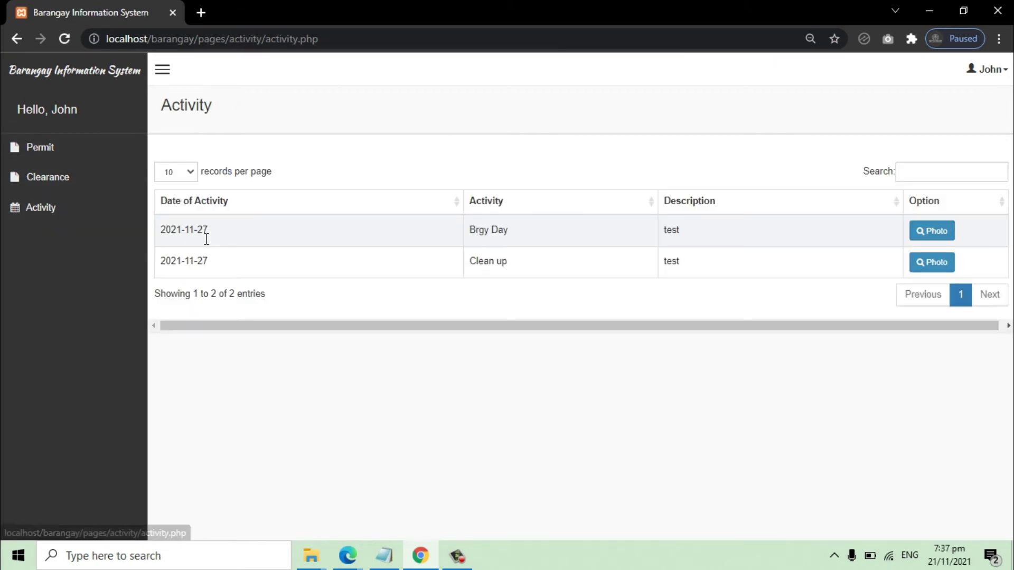
Step: Browse the New, Approved and Disapproved tabs of the permit and clearance requests
{"action": "left_click", "coordinate": [40, 154]}
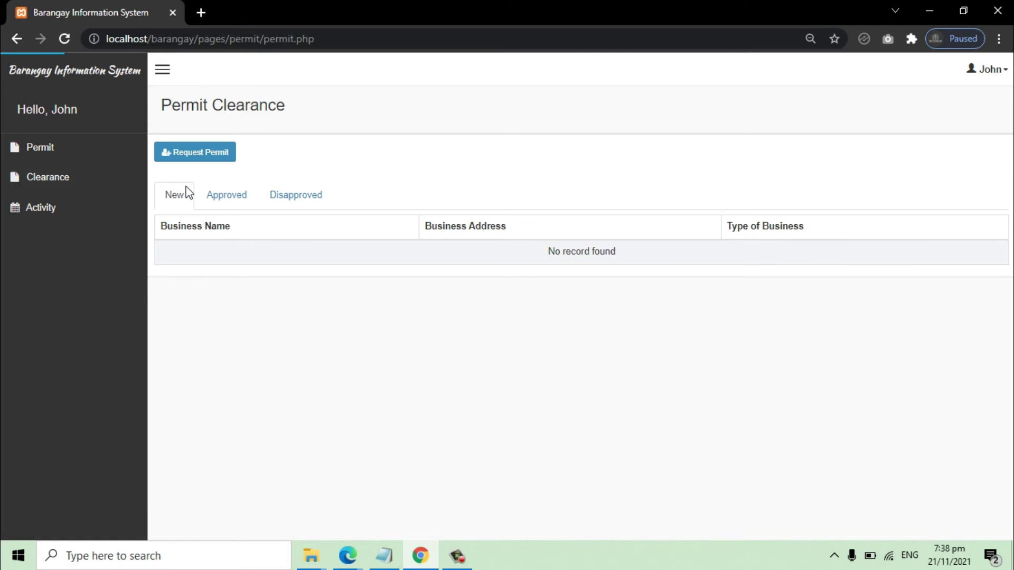
{"action": "left_click", "coordinate": [226, 200]}
{"action": "left_click", "coordinate": [295, 196]}
{"action": "left_click", "coordinate": [235, 200]}
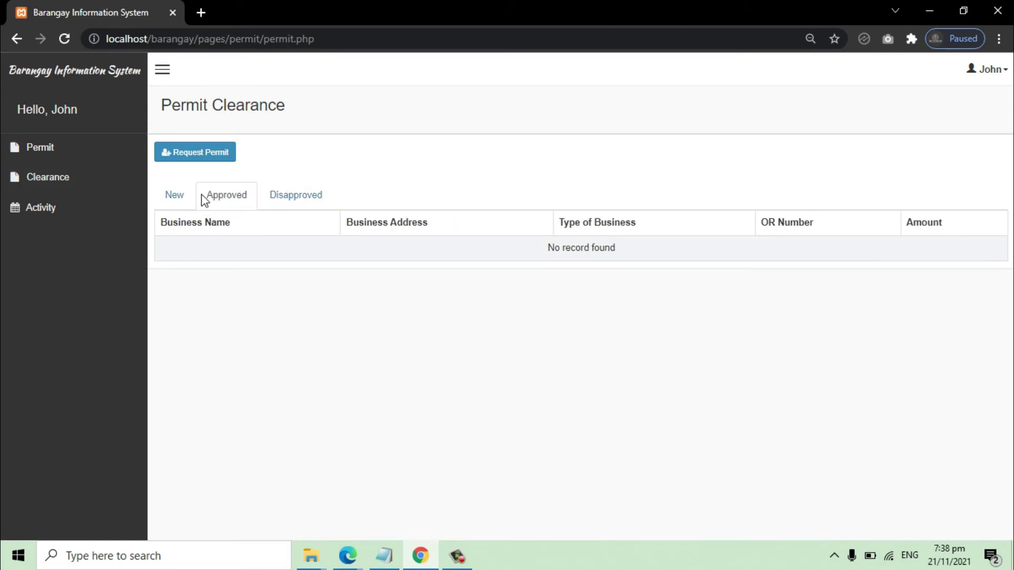
{"action": "left_click", "coordinate": [177, 196]}
{"action": "left_click", "coordinate": [46, 159]}
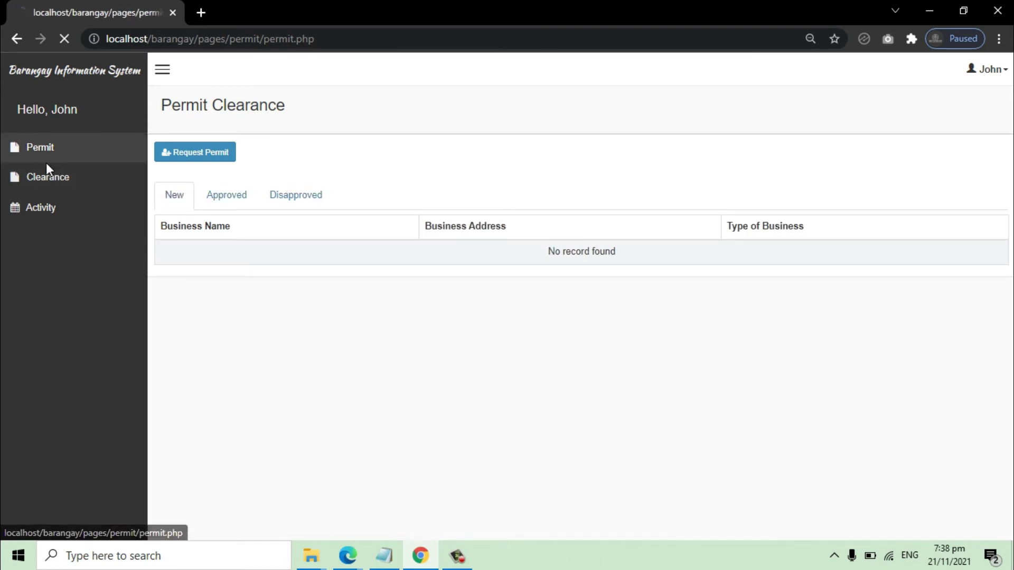
{"action": "left_click", "coordinate": [78, 179]}
{"action": "left_click", "coordinate": [234, 201]}
{"action": "left_click", "coordinate": [298, 201]}
{"action": "left_click", "coordinate": [187, 206]}
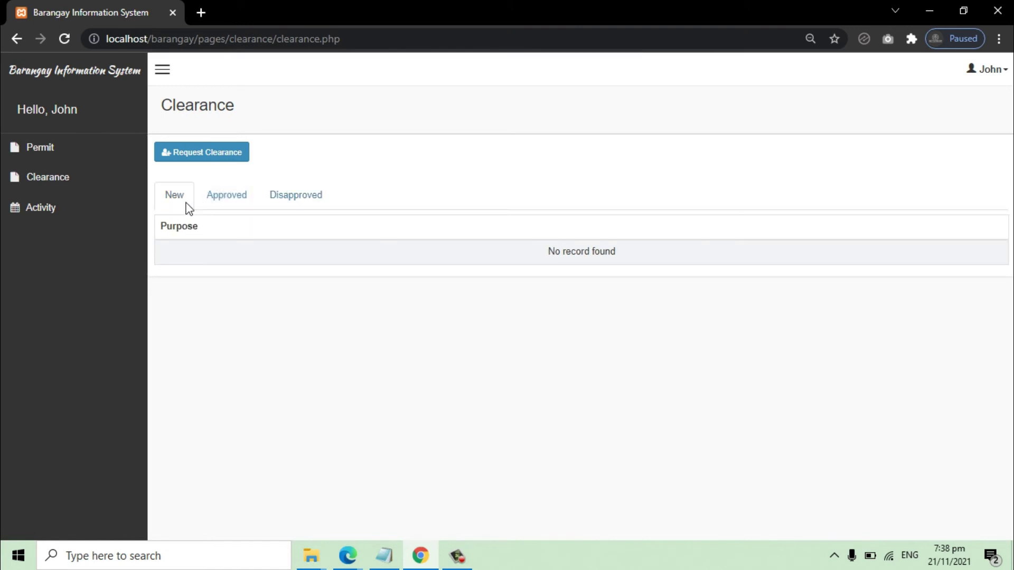
{"action": "left_click", "coordinate": [64, 154]}
Step: Fill in and submit the permit form: FoodShop, 'address here', Option 1
{"action": "left_click", "coordinate": [209, 157]}
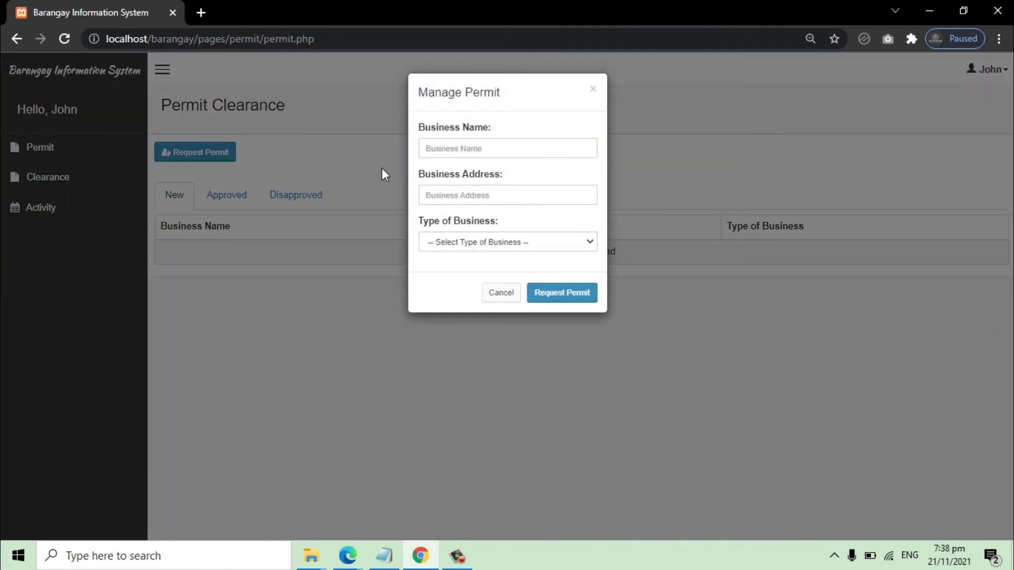
{"action": "left_click", "coordinate": [470, 153]}
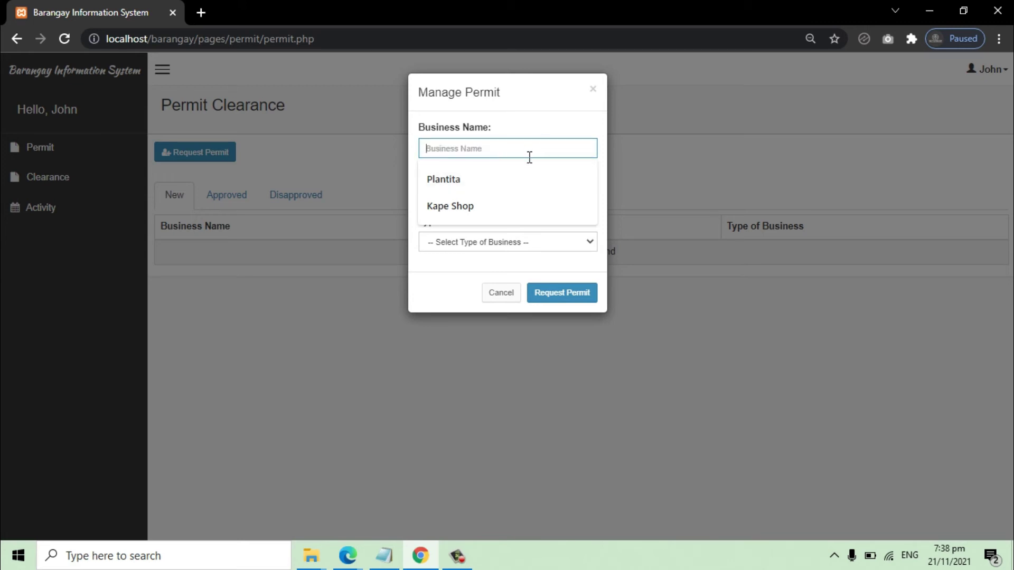
{"action": "type", "text": "FoodShop"}
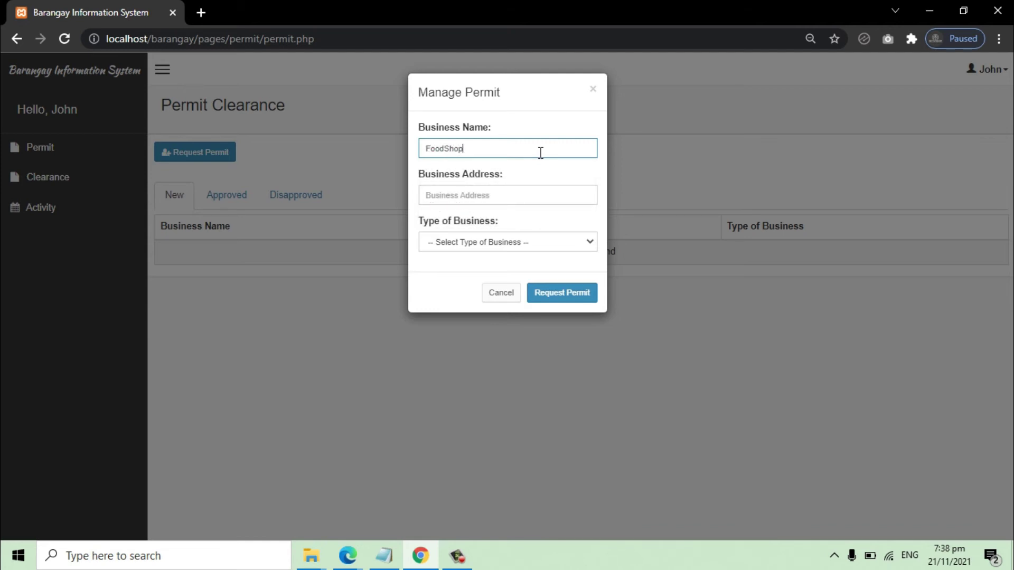
{"action": "type", "text": "a"}
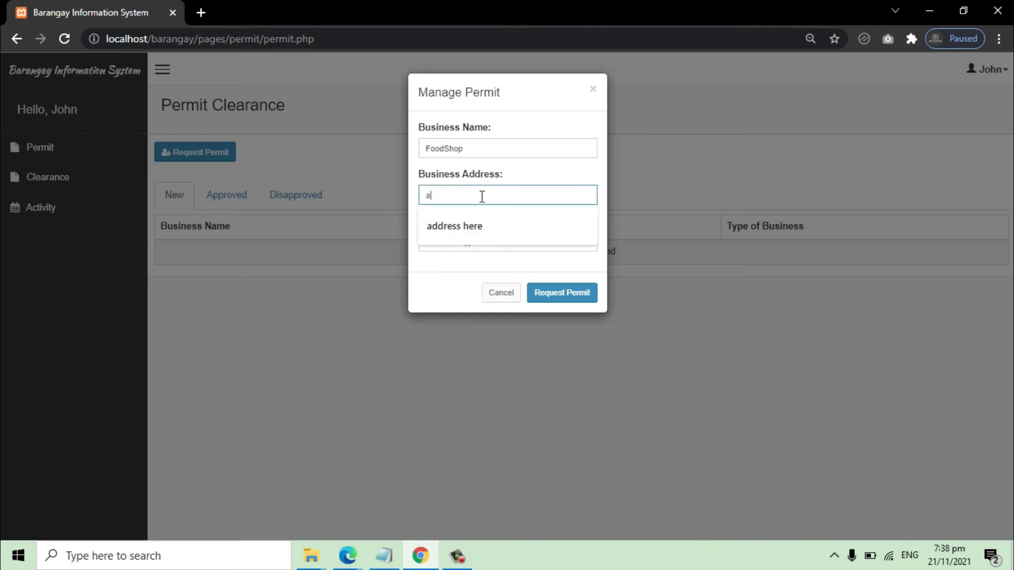
{"action": "left_click", "coordinate": [482, 229]}
{"action": "left_click", "coordinate": [516, 247]}
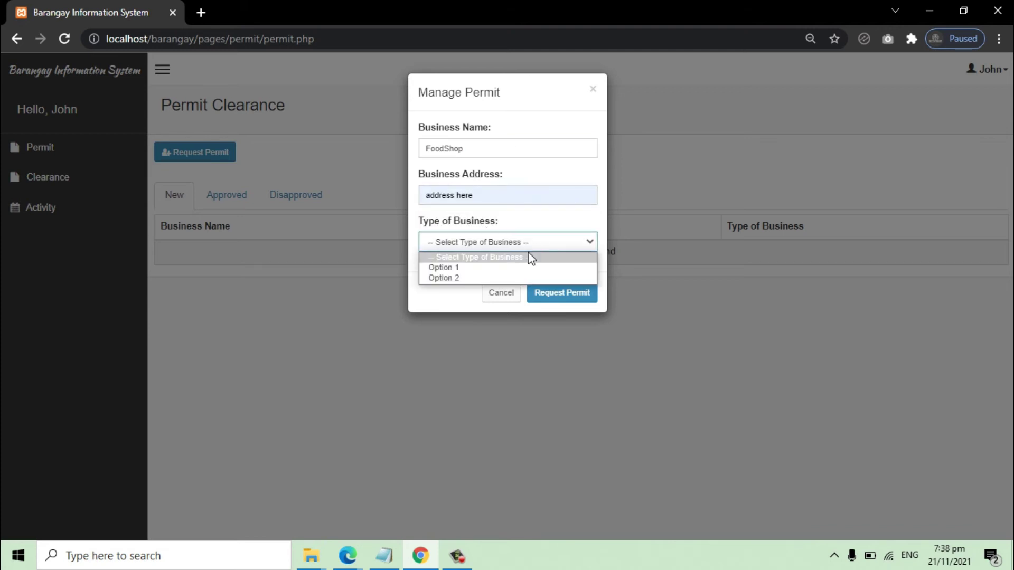
{"action": "left_click", "coordinate": [490, 271]}
{"action": "left_click", "coordinate": [581, 296]}
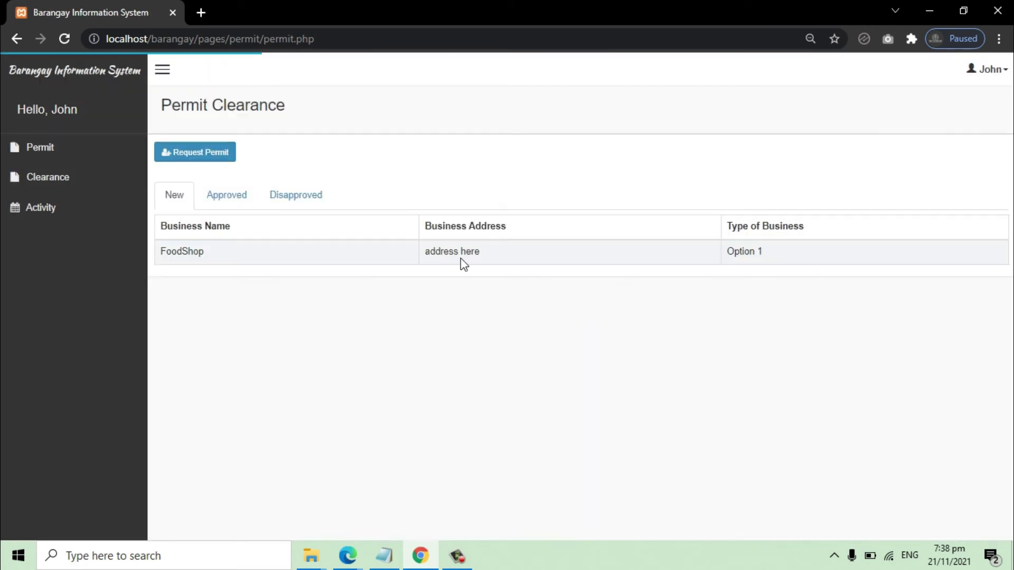
Step: Check the permit status tabs and confirm FoodShop is listed under New
{"action": "left_click", "coordinate": [206, 197]}
{"action": "left_click", "coordinate": [278, 198]}
{"action": "left_click", "coordinate": [214, 197]}
{"action": "left_click", "coordinate": [185, 196]}
{"action": "left_click_drag", "start_coordinate": [160, 252], "coordinate": [763, 254]}
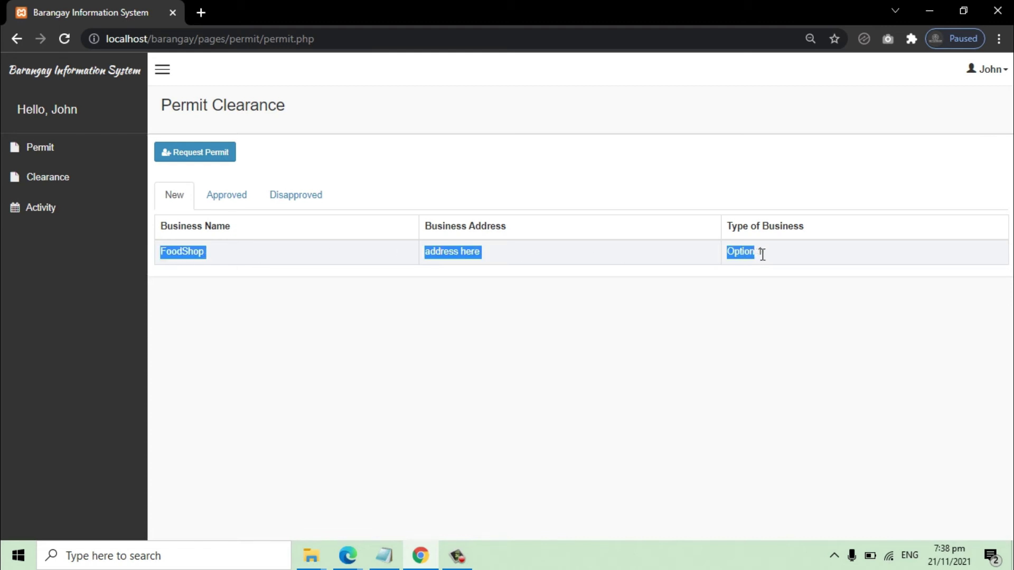
{"action": "left_click", "coordinate": [47, 181]}
Step: Submit a new clearance request for 'employment and business purpose' and confirm it is listed under New
{"action": "left_click", "coordinate": [194, 158]}
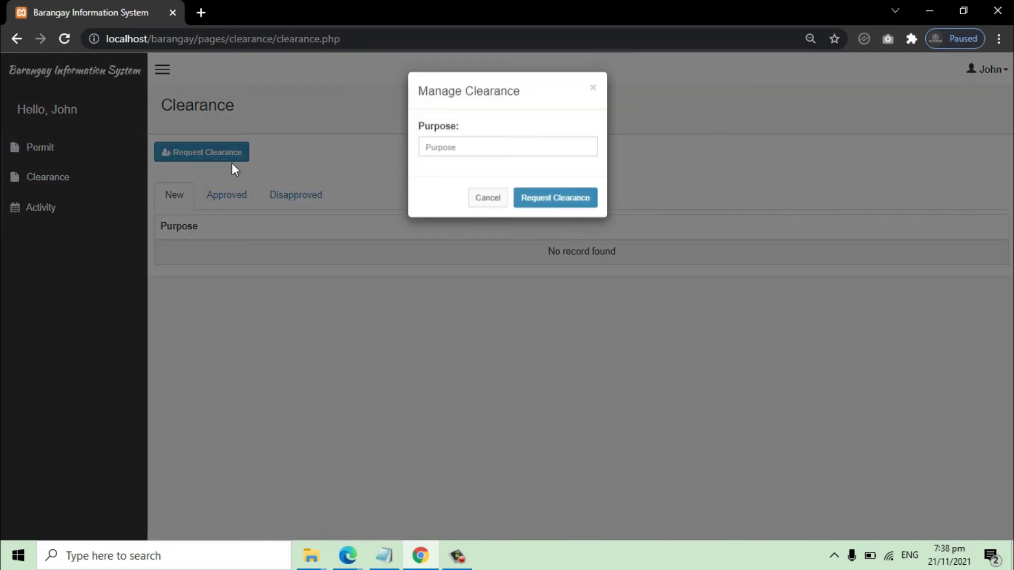
{"action": "left_click", "coordinate": [467, 158]}
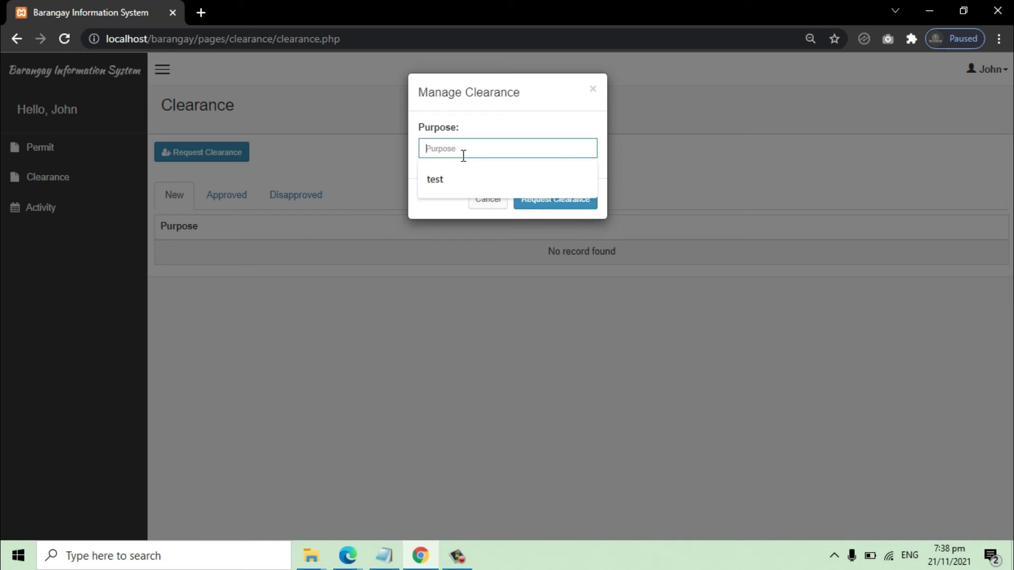
{"action": "type", "text": "em"}
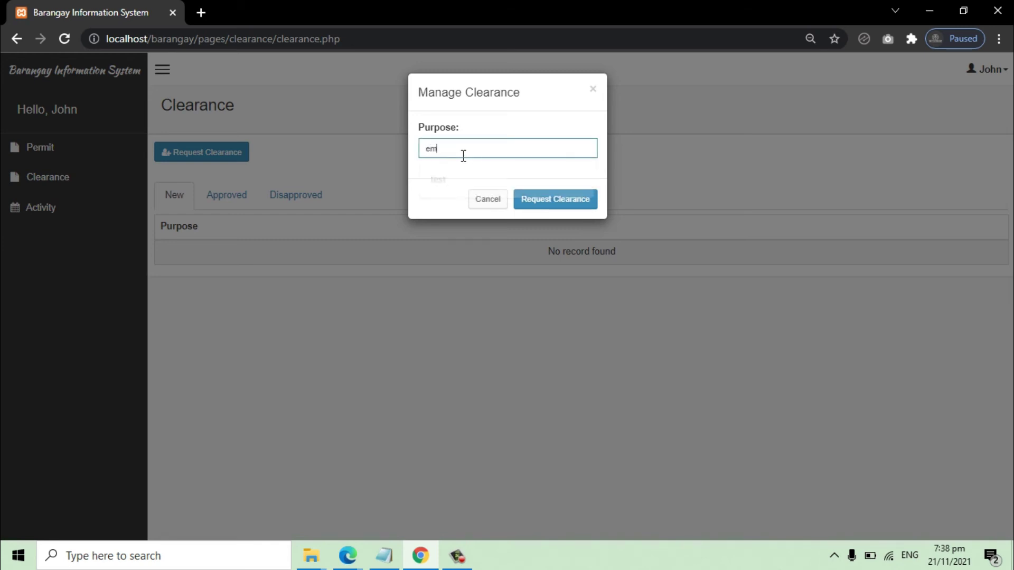
{"action": "type", "text": "ployment and business purpose"}
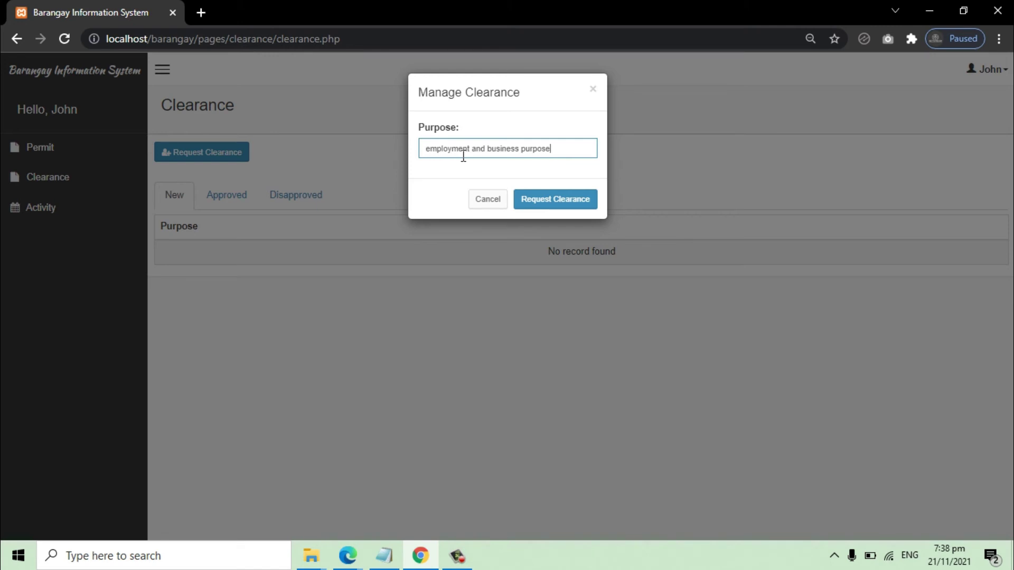
{"action": "left_click", "coordinate": [541, 206]}
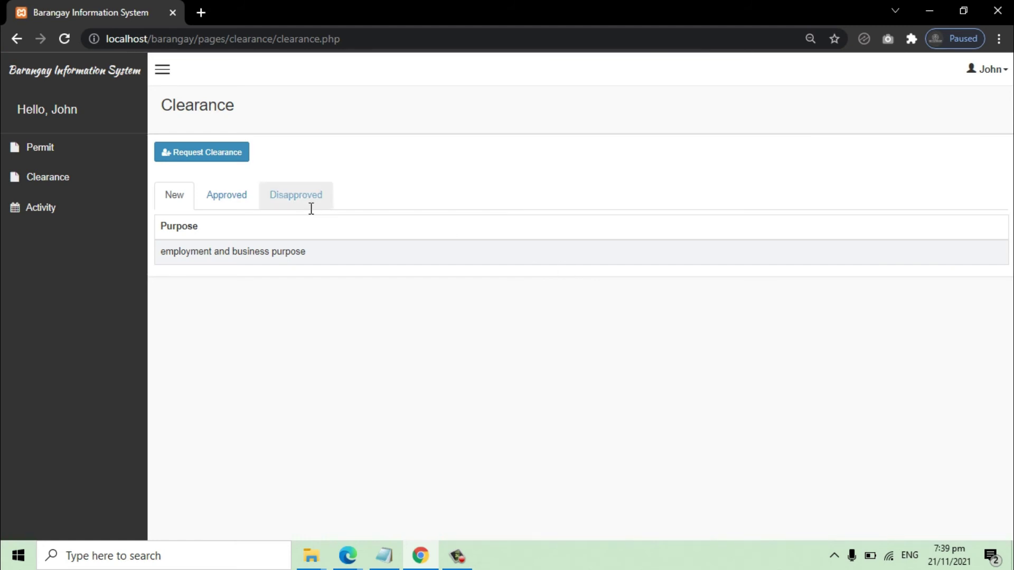
{"action": "triple_click", "coordinate": [224, 252]}
Step: Check the Disapproved, Approved and New clearance tabs
{"action": "left_click", "coordinate": [239, 314]}
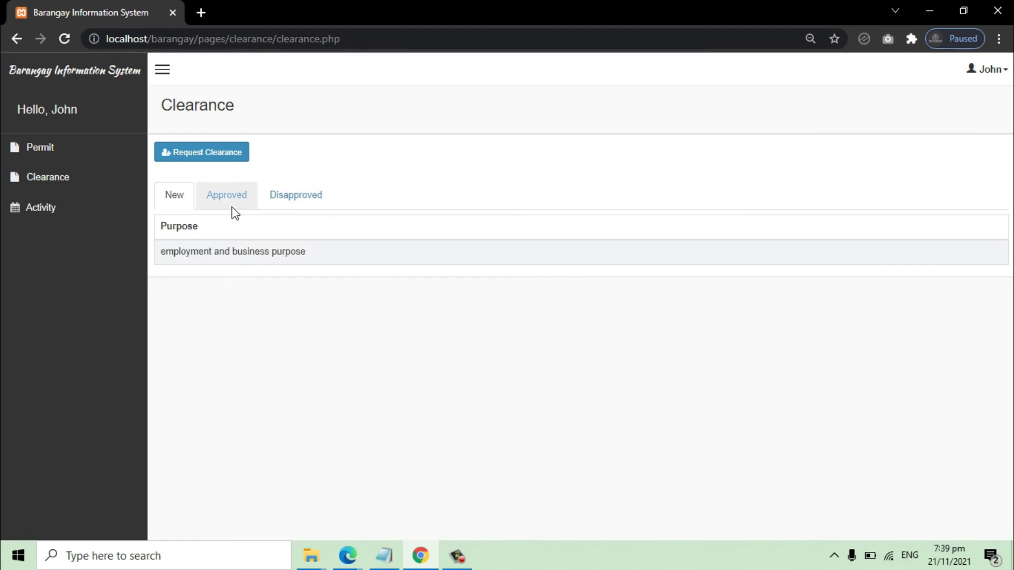
{"action": "left_click", "coordinate": [311, 201]}
{"action": "left_click", "coordinate": [232, 200]}
{"action": "left_click", "coordinate": [161, 202]}
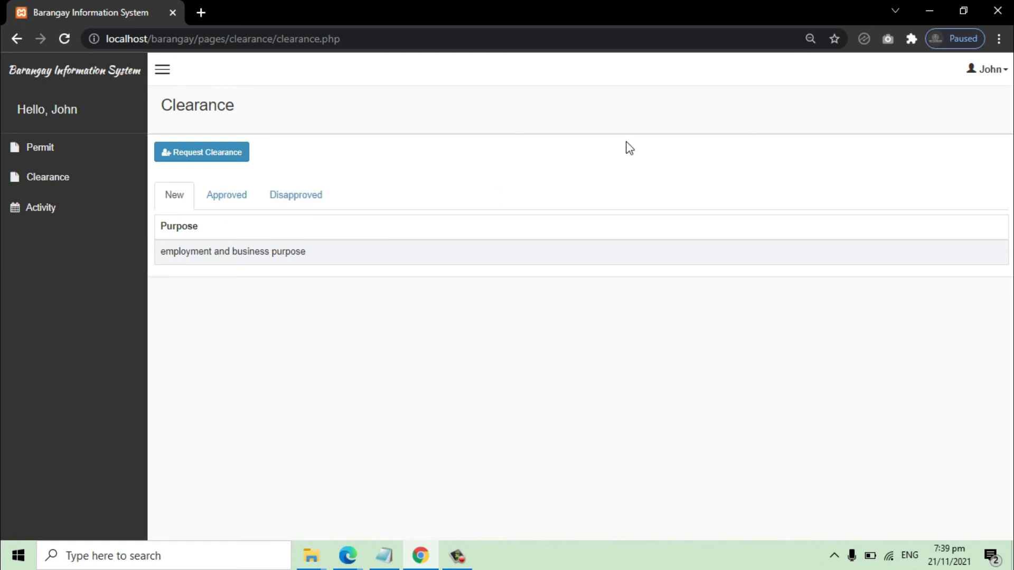
Step: Sign out of the resident account
{"action": "left_click", "coordinate": [1004, 74]}
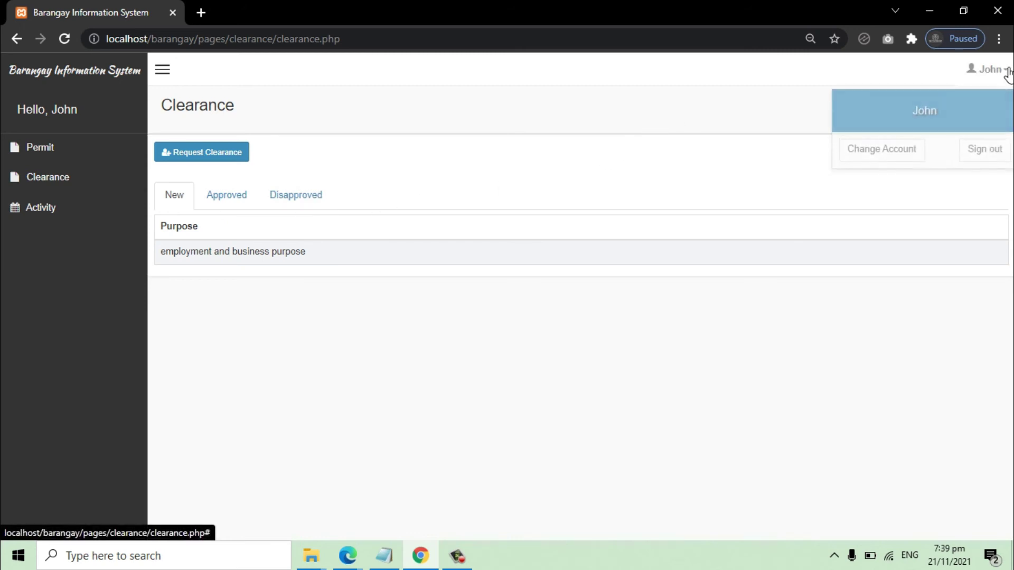
{"action": "left_click", "coordinate": [985, 148]}
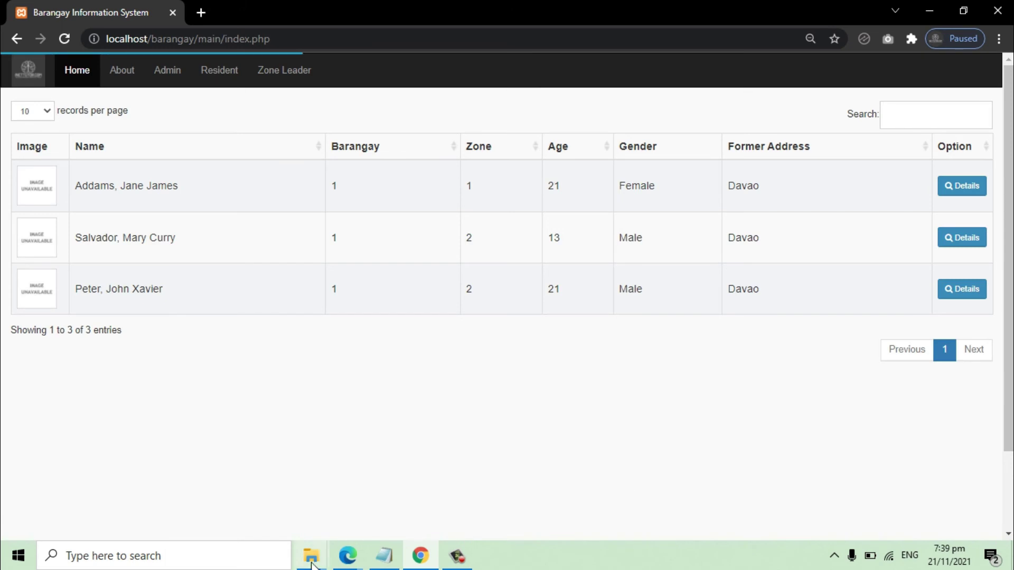
{"action": "left_click", "coordinate": [389, 560]}
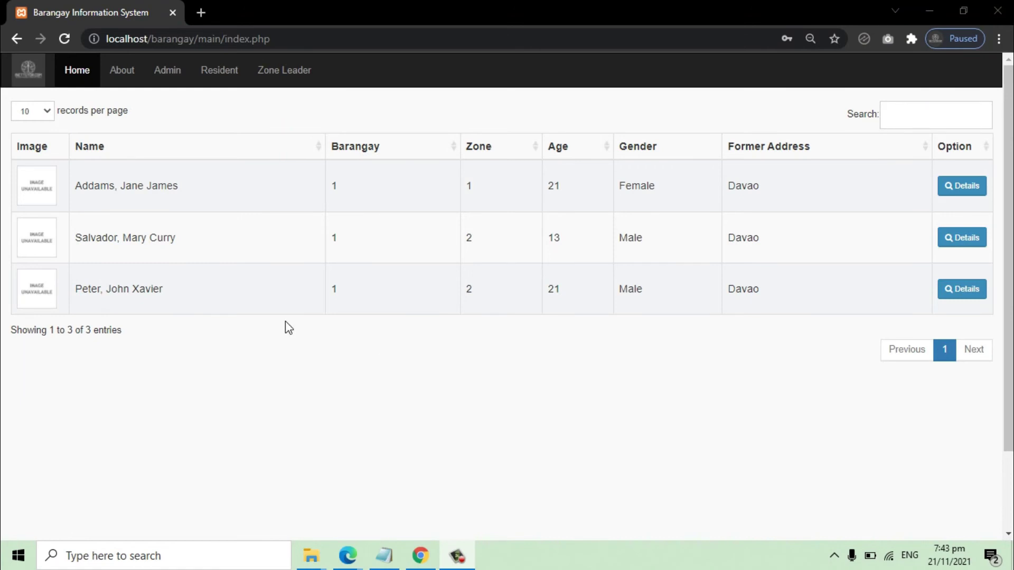
Step: Log in on the zone leader login page with the zone leader's username and password
{"action": "left_click", "coordinate": [293, 78]}
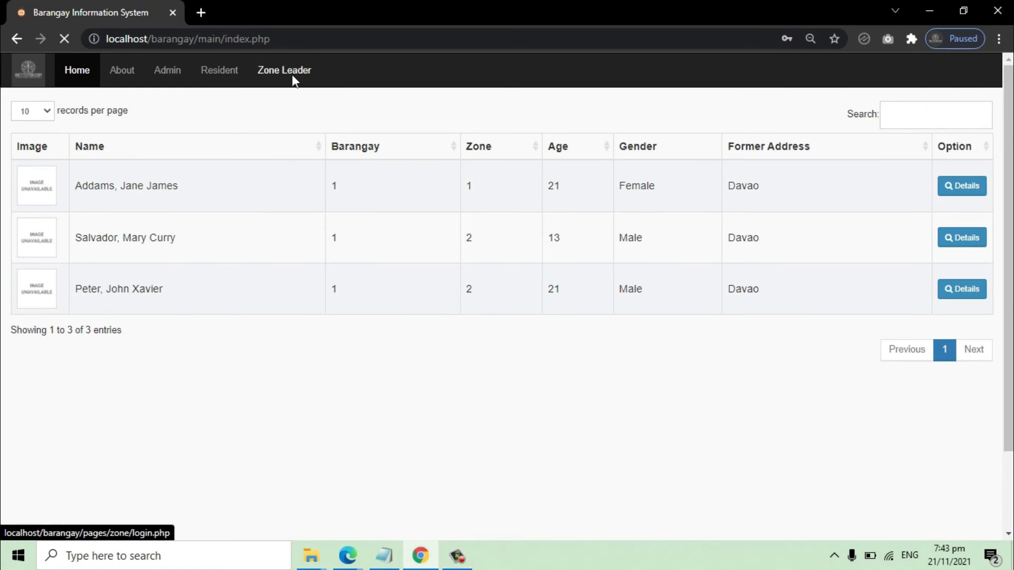
{"action": "left_click_drag", "start_coordinate": [326, 39], "coordinate": [238, 44]}
{"action": "left_click", "coordinate": [438, 244]}
{"action": "key", "text": "Tab"}
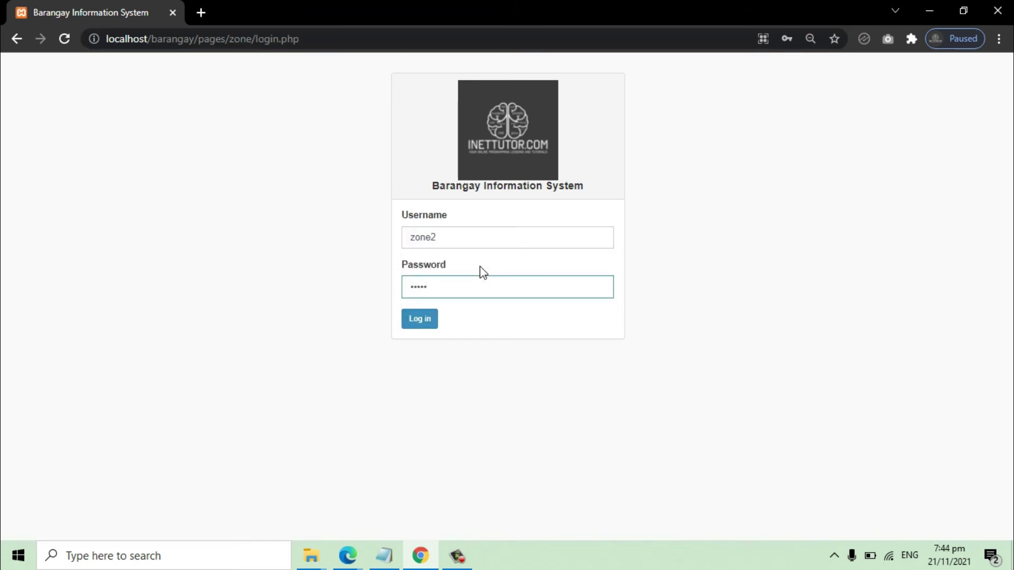
{"action": "left_click", "coordinate": [419, 318]}
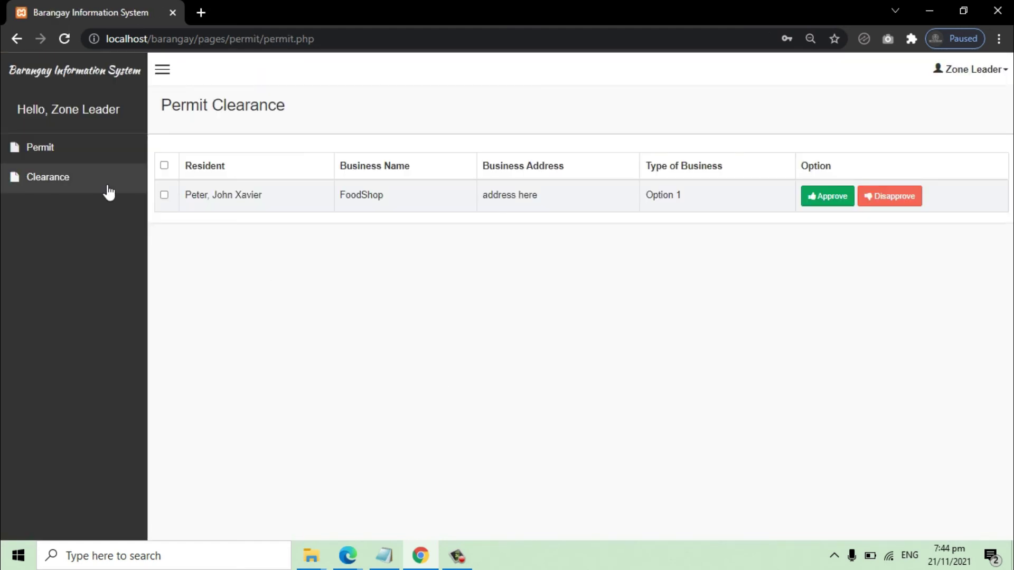
Step: Approve the pending FoodShop permit, entering its OR number and an amount of 150
{"action": "left_click", "coordinate": [67, 145]}
{"action": "left_click", "coordinate": [71, 178]}
{"action": "left_click", "coordinate": [68, 149]}
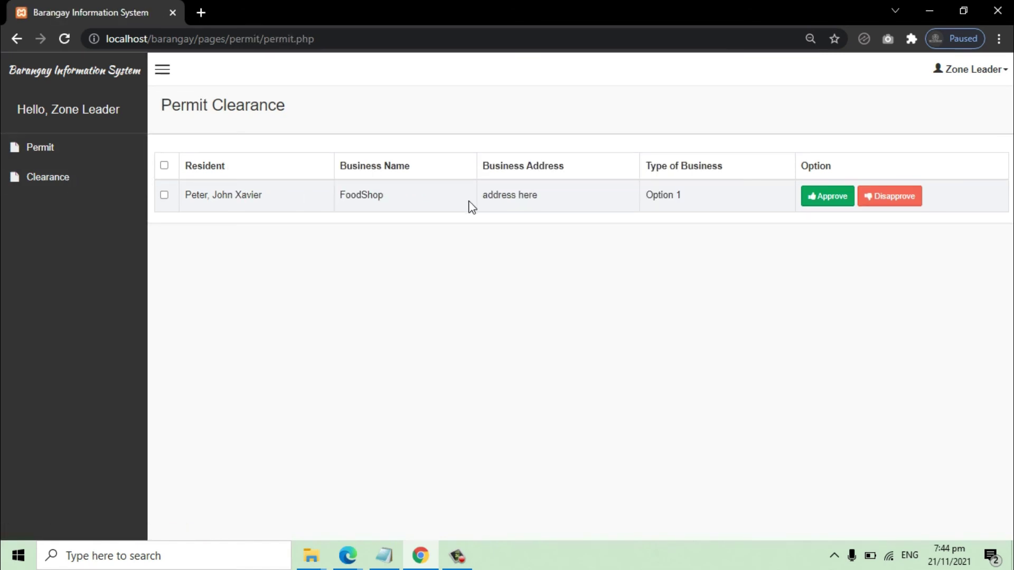
{"action": "left_click", "coordinate": [830, 204]}
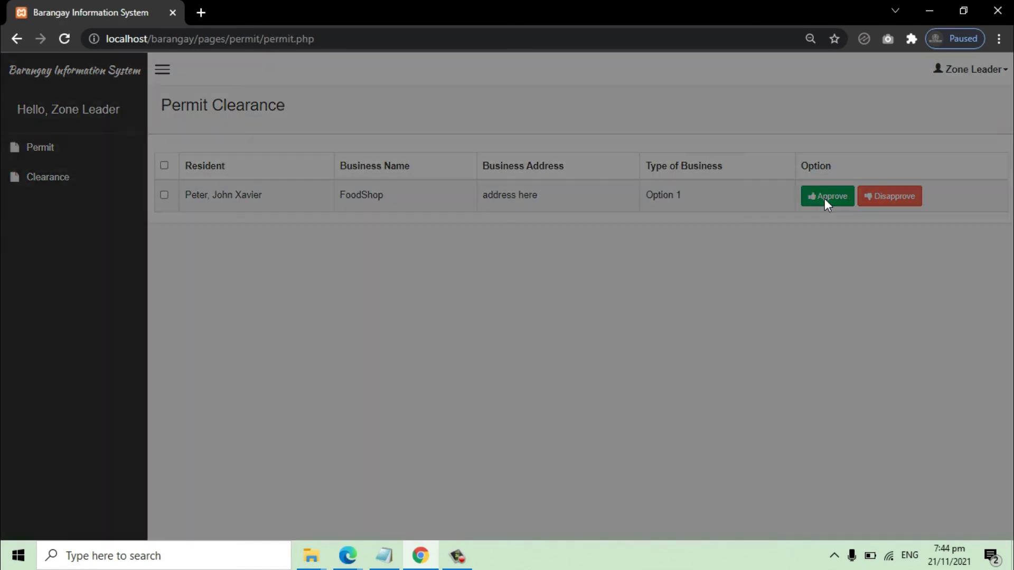
{"action": "left_click", "coordinate": [434, 153]}
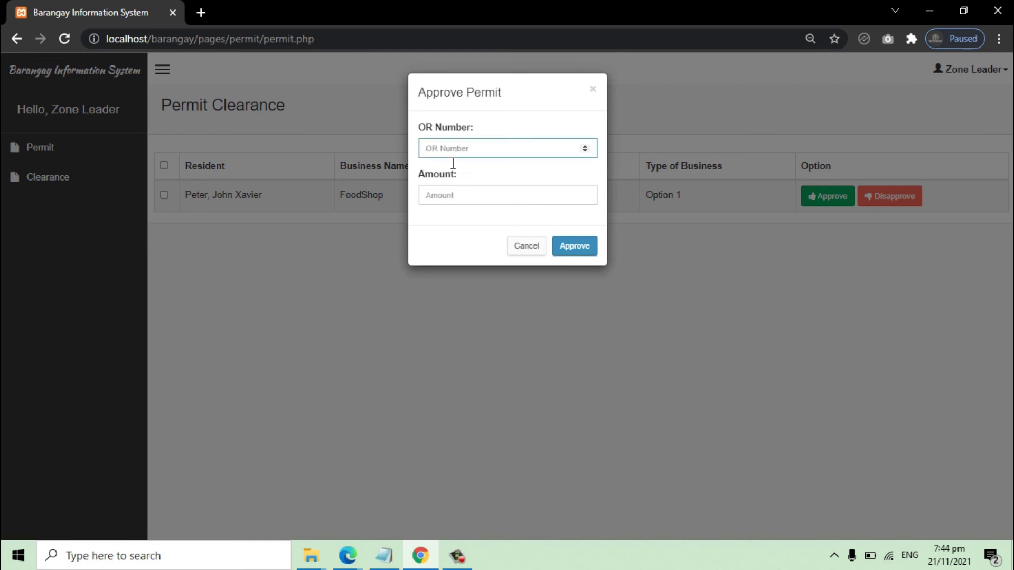
{"action": "type", "text": "4"}
{"action": "left_click", "coordinate": [454, 202]}
{"action": "type", "text": "1"}
{"action": "left_click", "coordinate": [586, 251]}
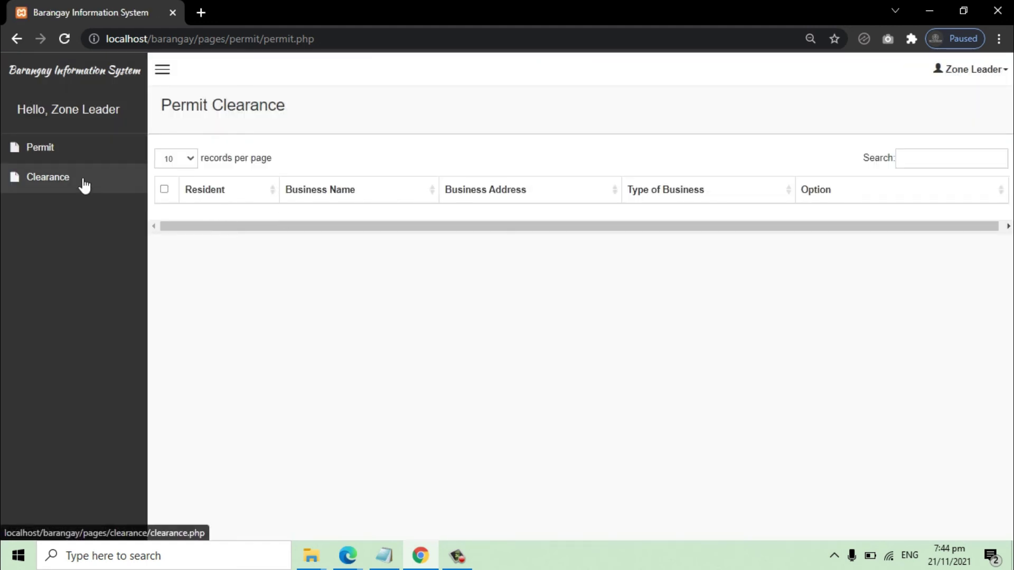
Step: Open the pending clearance's approval form and enter clearance number 597465 with findings 'legit'
{"action": "left_click", "coordinate": [84, 180]}
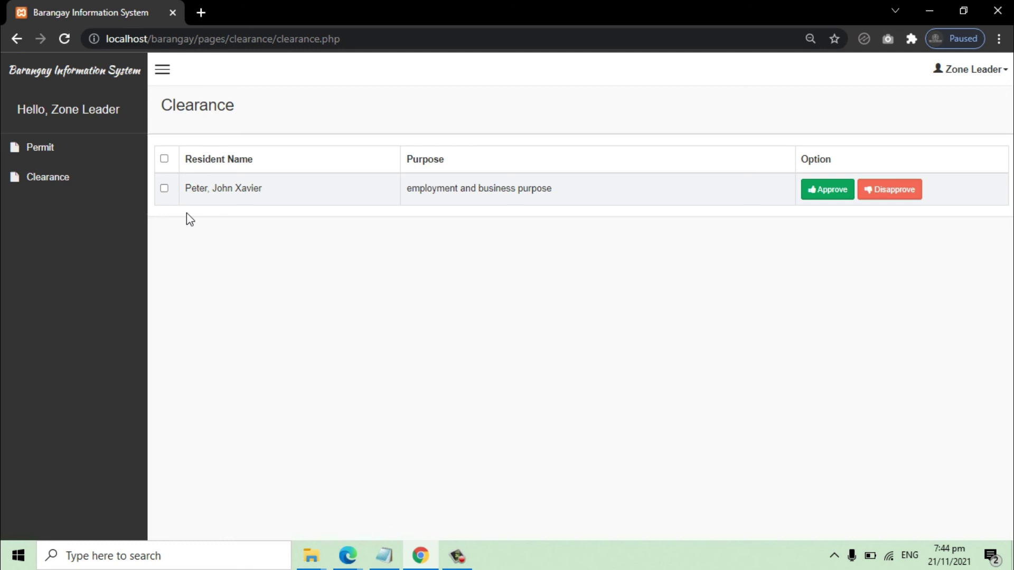
{"action": "left_click", "coordinate": [827, 190]}
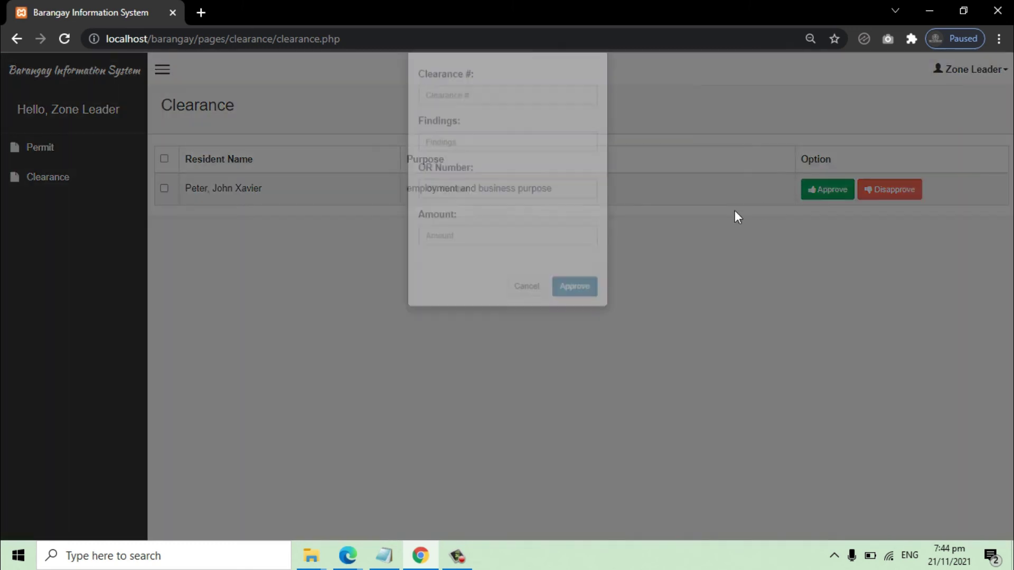
{"action": "left_click", "coordinate": [463, 158]}
{"action": "type", "text": "597465"}
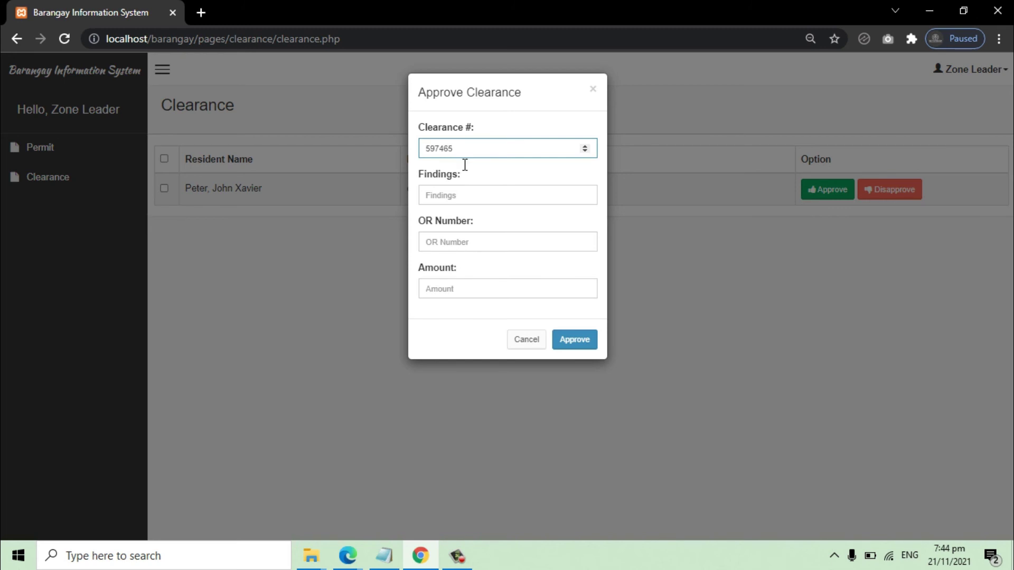
{"action": "left_click", "coordinate": [470, 203]}
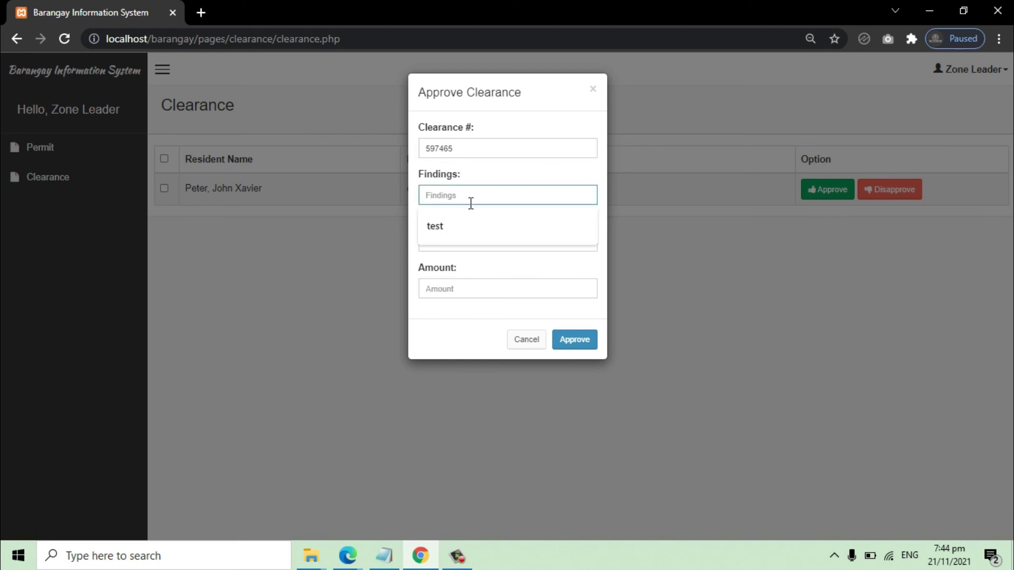
{"action": "type", "text": "legit"}
Step: Add OR number 253486 and amount 150, approve the clearance, and recheck the request lists
{"action": "left_click", "coordinate": [480, 243]}
{"action": "type", "text": "253486"}
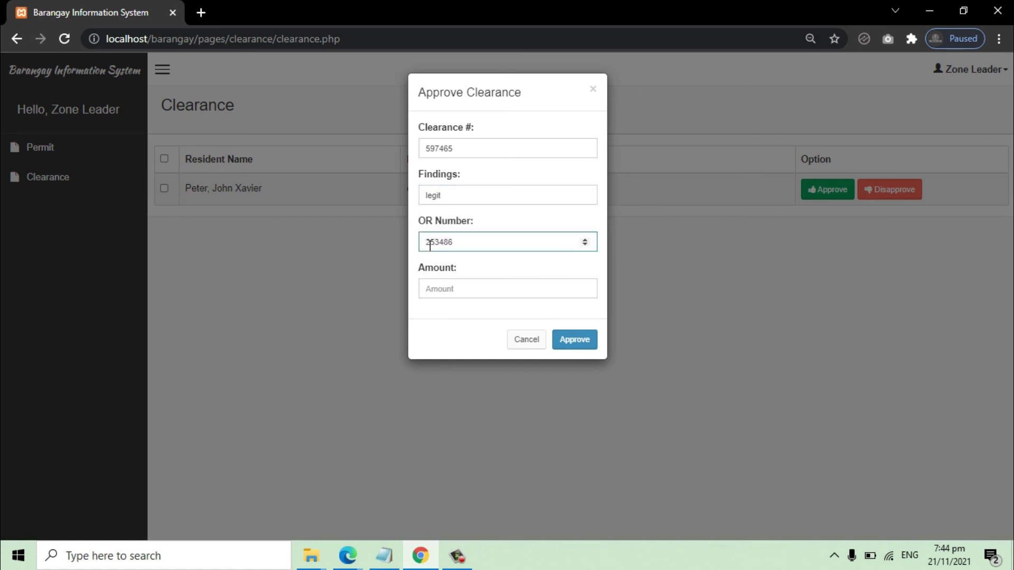
{"action": "left_click", "coordinate": [448, 293]}
{"action": "type", "text": "150"}
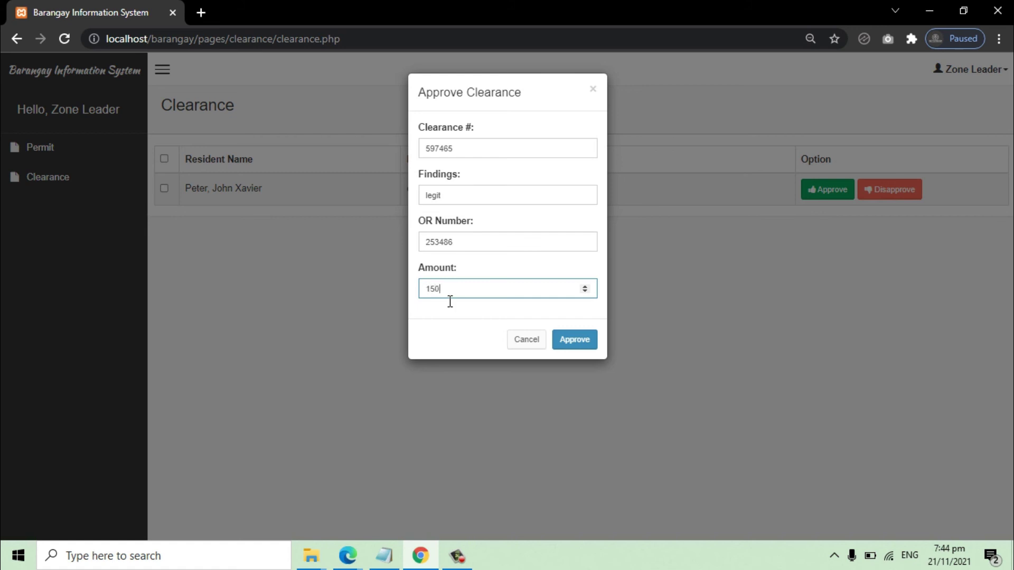
{"action": "left_click", "coordinate": [580, 343]}
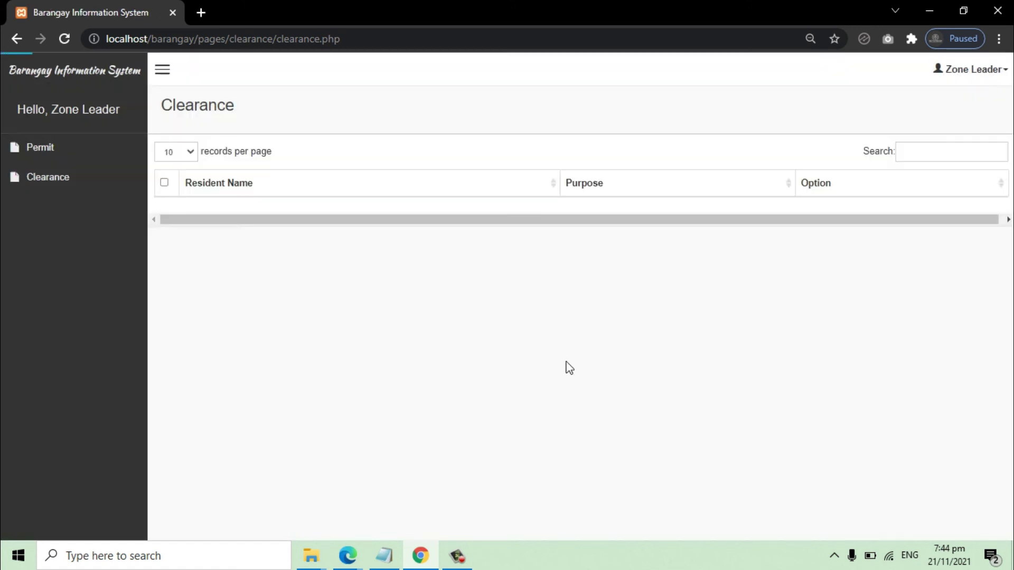
{"action": "left_click", "coordinate": [79, 147]}
{"action": "left_click", "coordinate": [84, 178]}
Step: Sign out the zone leader and log in through the resident login page with the resident's credentials
{"action": "left_click", "coordinate": [972, 71]}
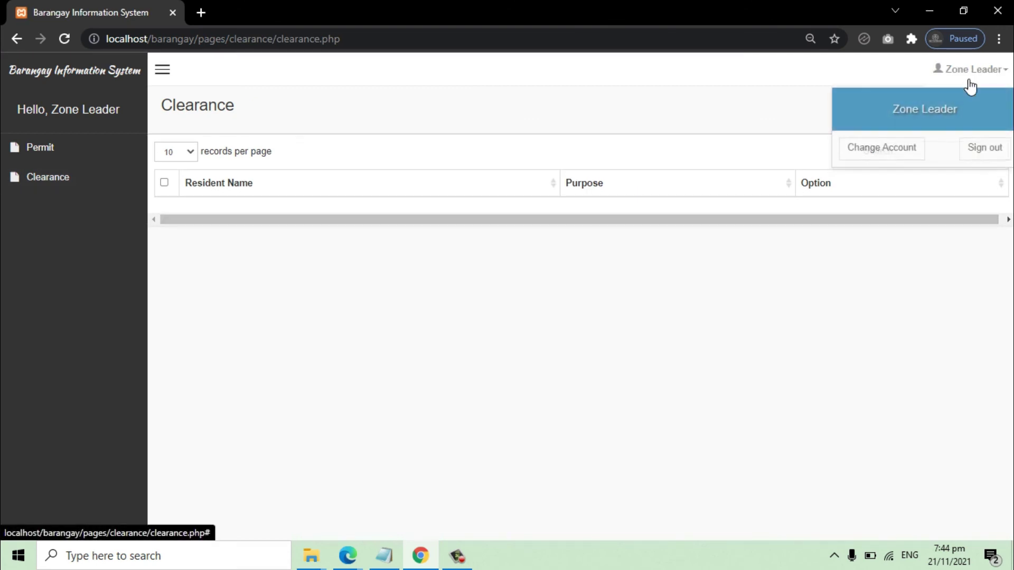
{"action": "left_click", "coordinate": [993, 152]}
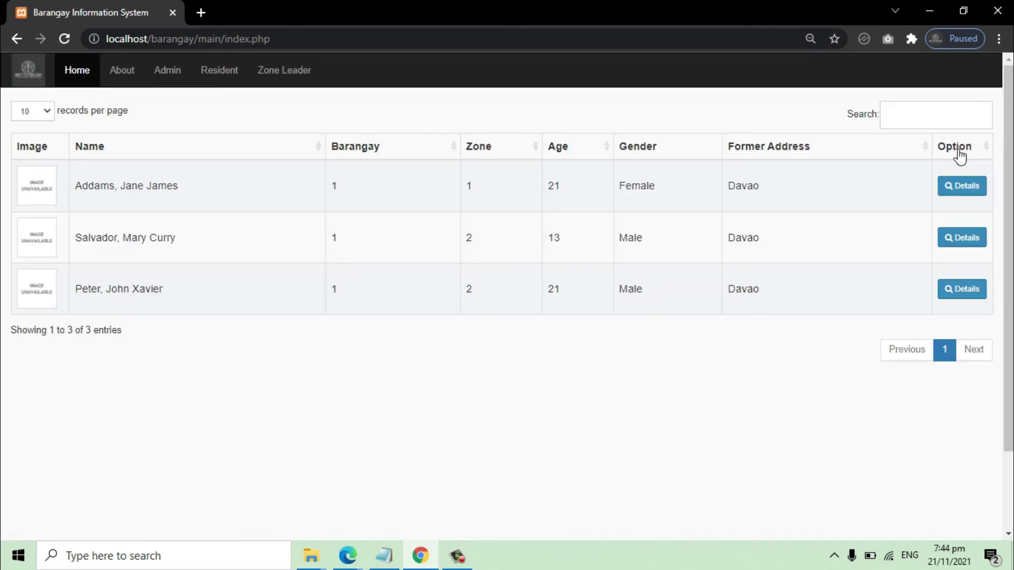
{"action": "left_click", "coordinate": [220, 78]}
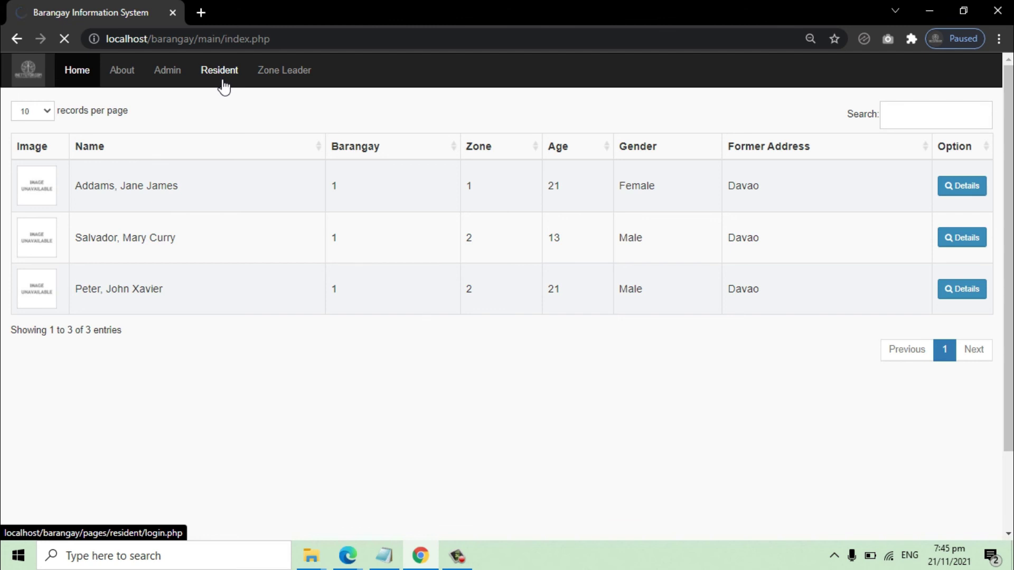
{"action": "left_click_drag", "start_coordinate": [334, 47], "coordinate": [228, 41]}
{"action": "left_click", "coordinate": [474, 242]}
{"action": "key", "text": "Tab"}
{"action": "left_click", "coordinate": [423, 317]}
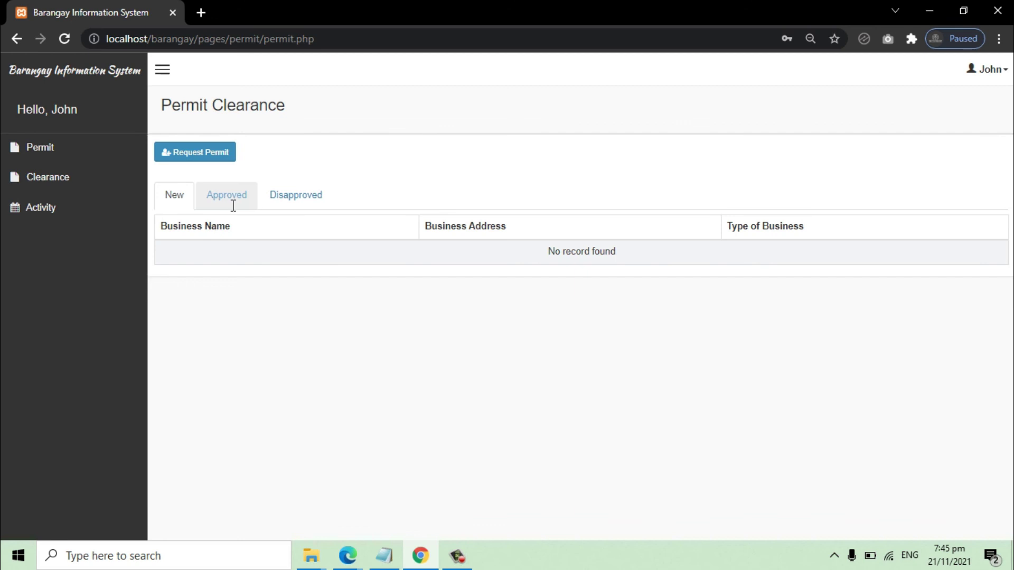
{"action": "left_click", "coordinate": [233, 205]}
{"action": "double_click", "coordinate": [224, 257]}
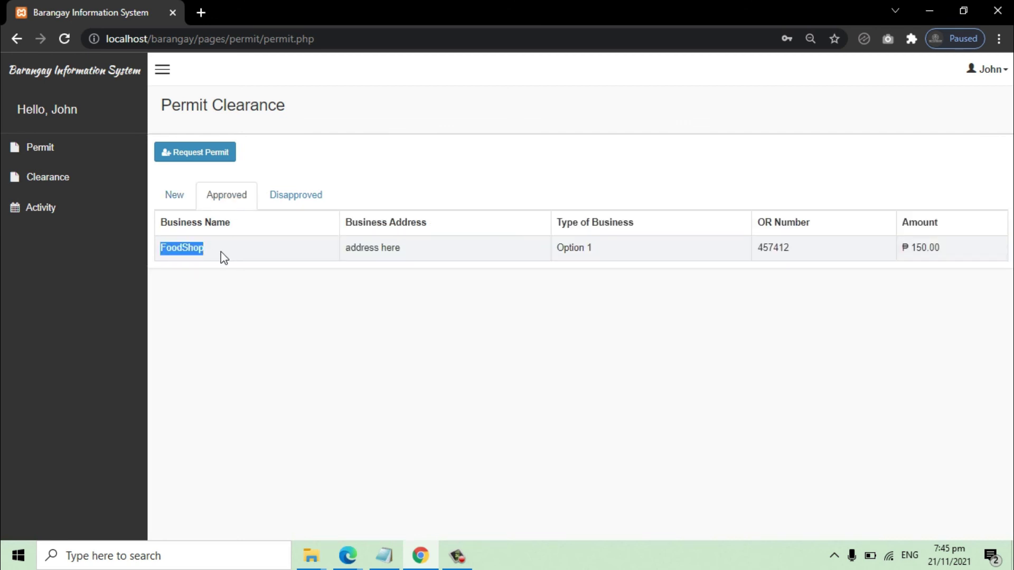
{"action": "left_click", "coordinate": [48, 178]}
{"action": "left_click", "coordinate": [231, 196]}
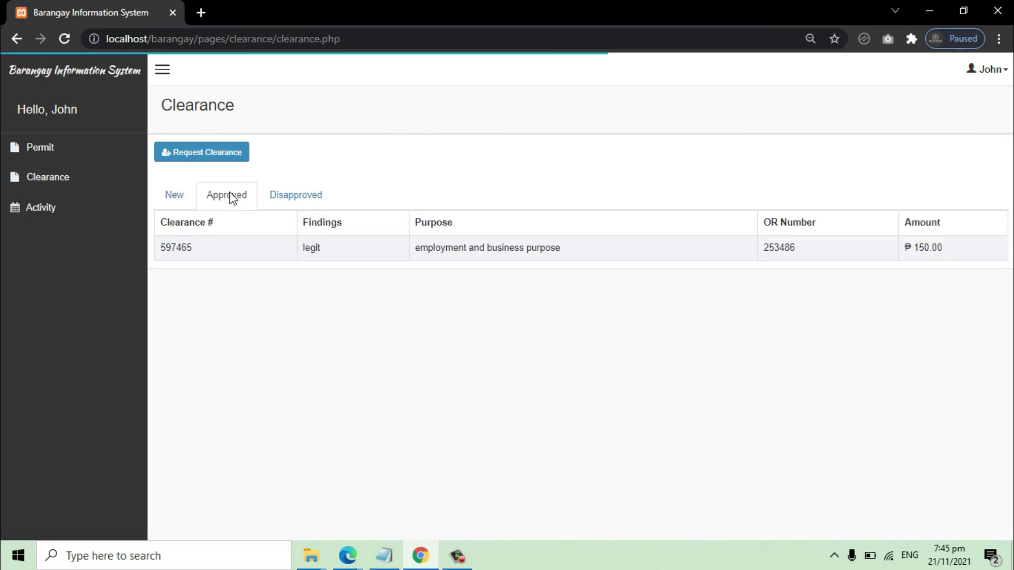
{"action": "double_click", "coordinate": [230, 248]}
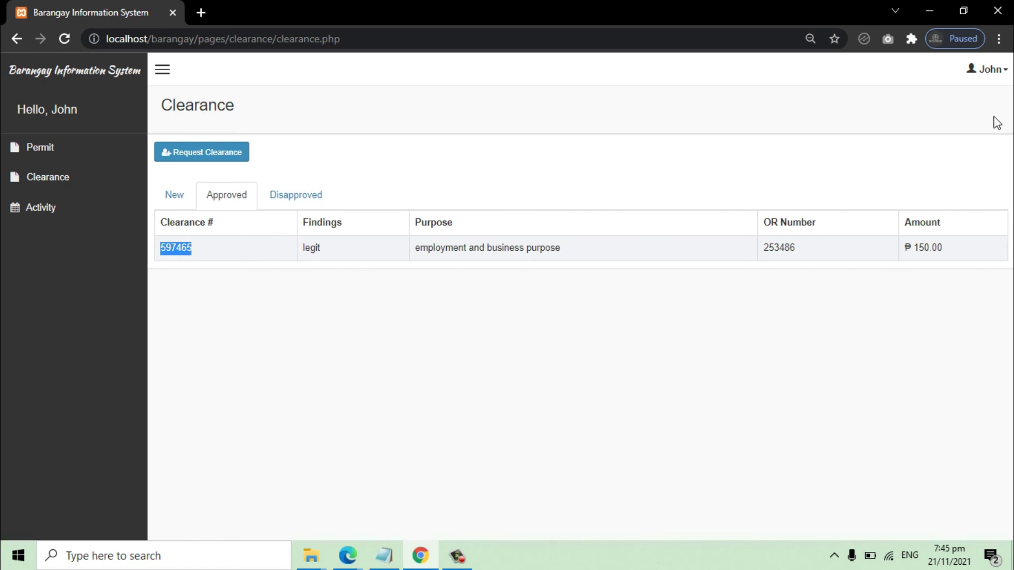
{"action": "left_click", "coordinate": [990, 74]}
Step: Sign out the resident and log in on the admin page with the administrator credentials
{"action": "left_click", "coordinate": [986, 148]}
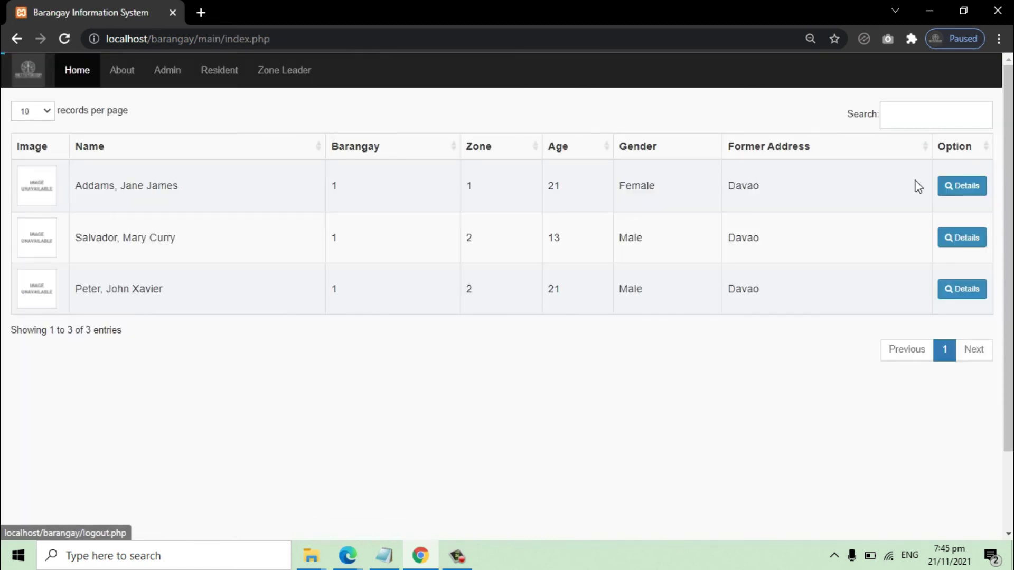
{"action": "left_click", "coordinate": [168, 70]}
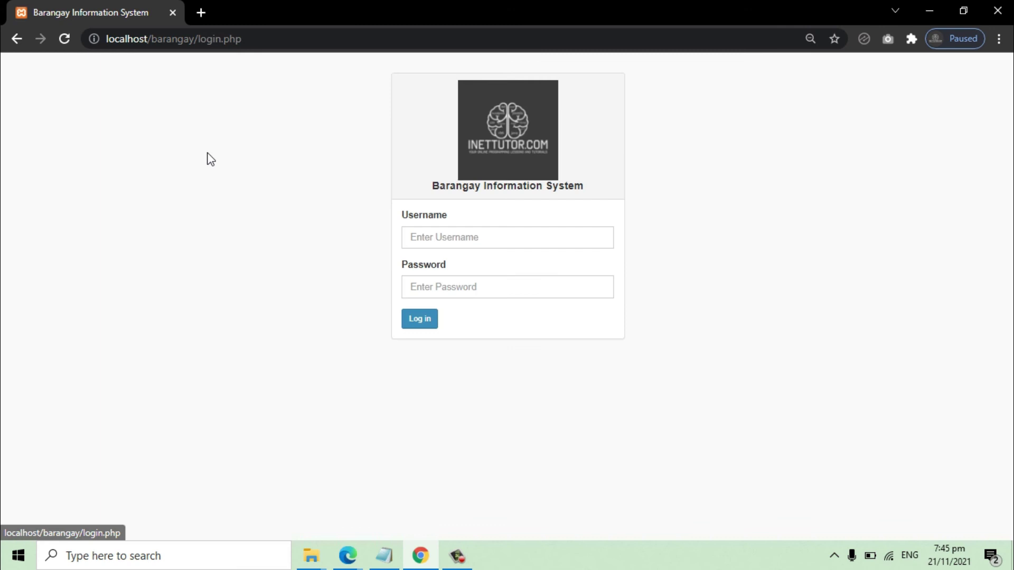
{"action": "left_click", "coordinate": [435, 242]}
{"action": "type", "text": "admin"}
{"action": "key", "text": "Tab"}
{"action": "type", "text": "admin"}
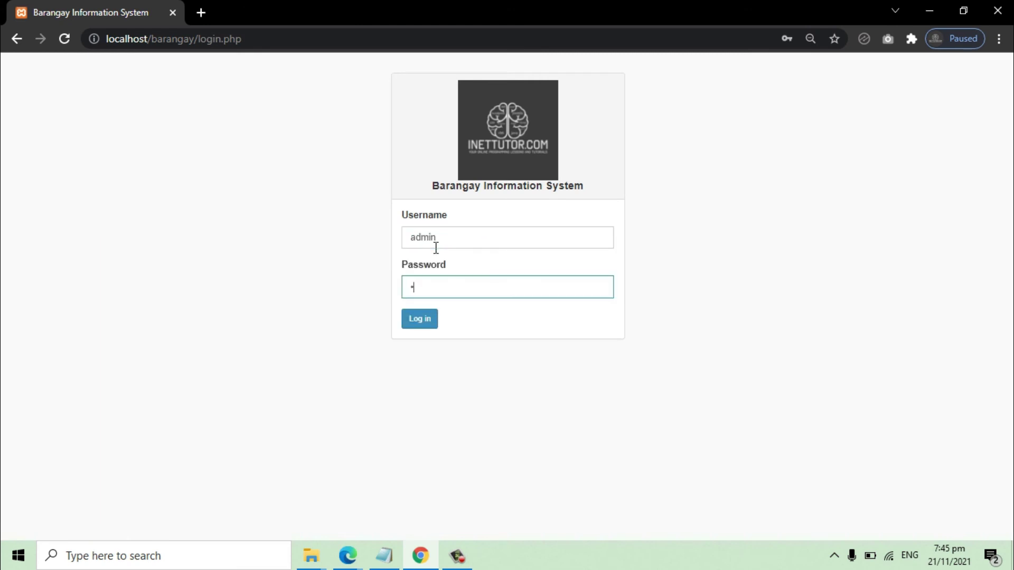
{"action": "key", "text": "Return"}
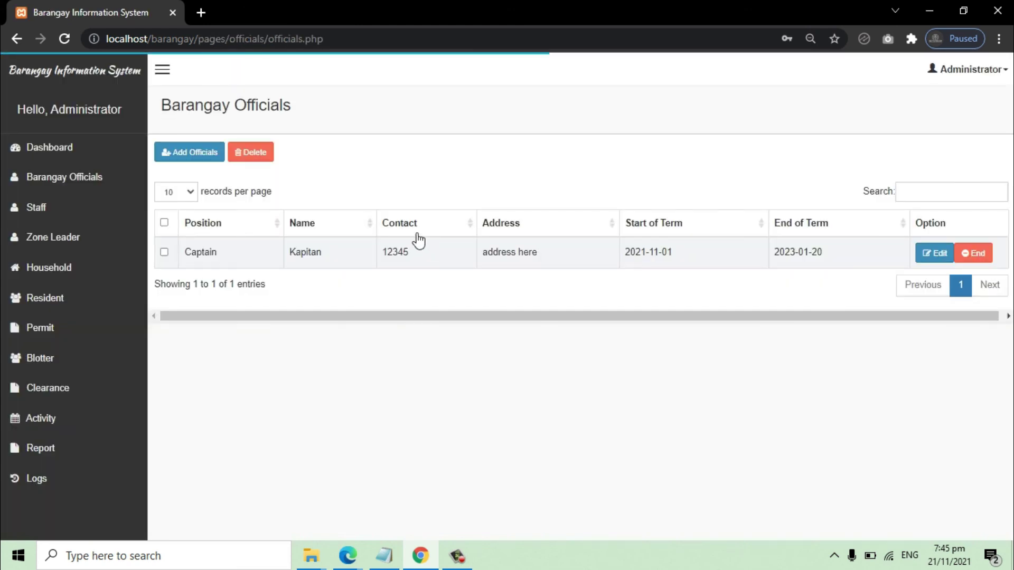
Step: Review the approved FoodShop permit and clearance 597465 with its employment and business purpose
{"action": "left_click", "coordinate": [63, 338]}
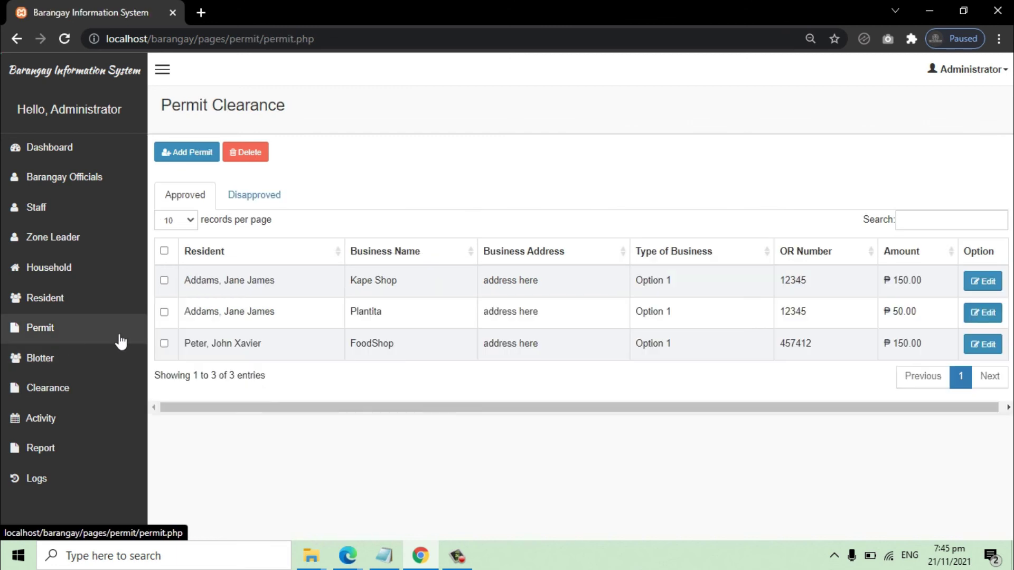
{"action": "triple_click", "coordinate": [239, 354]}
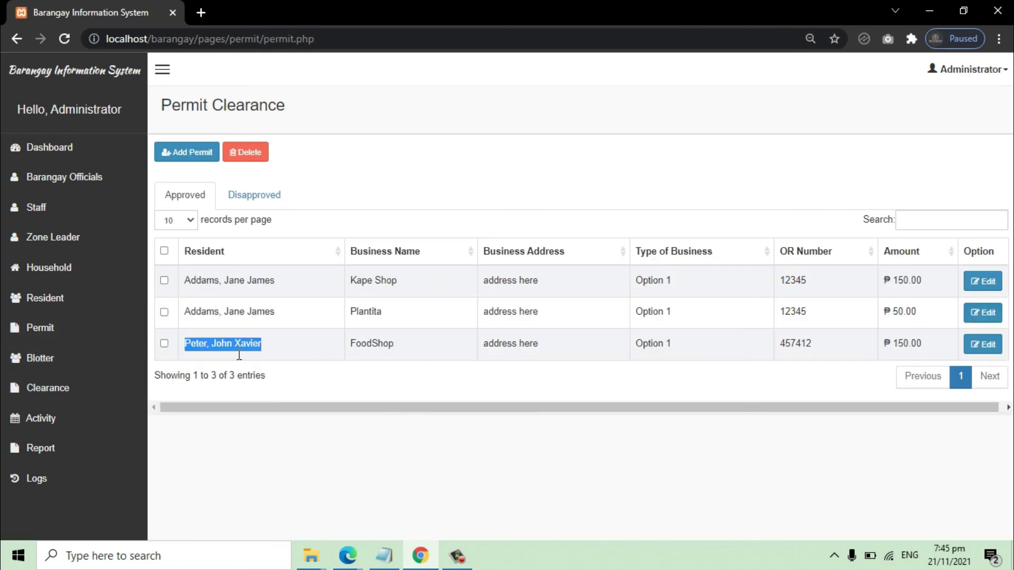
{"action": "left_click", "coordinate": [62, 389]}
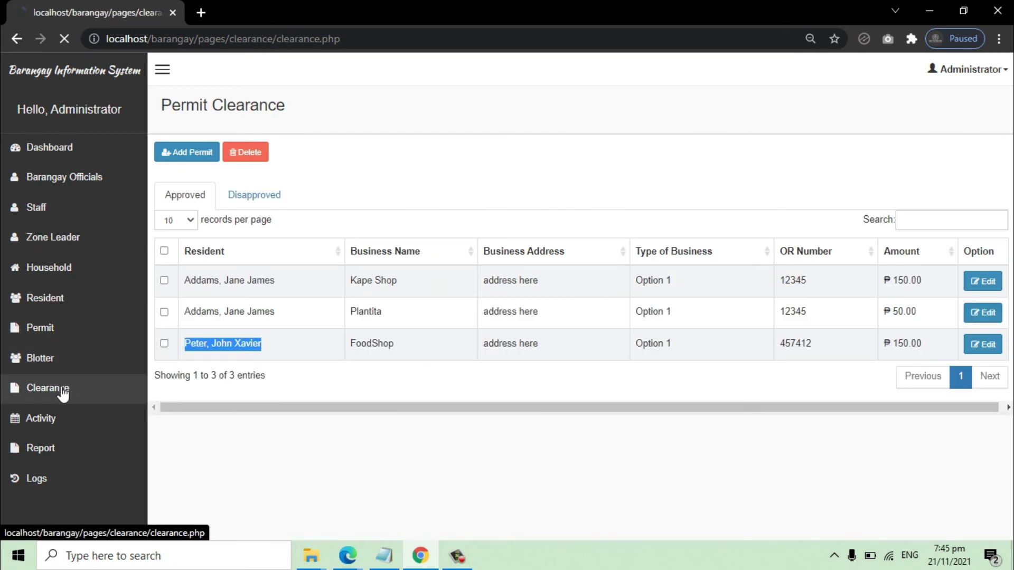
{"action": "double_click", "coordinate": [212, 345]}
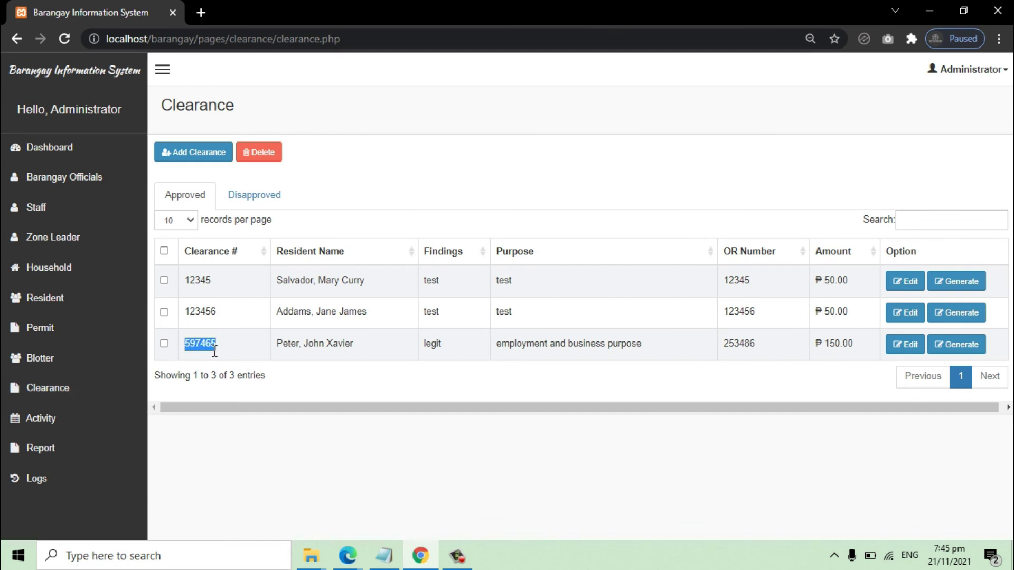
{"action": "triple_click", "coordinate": [618, 356]}
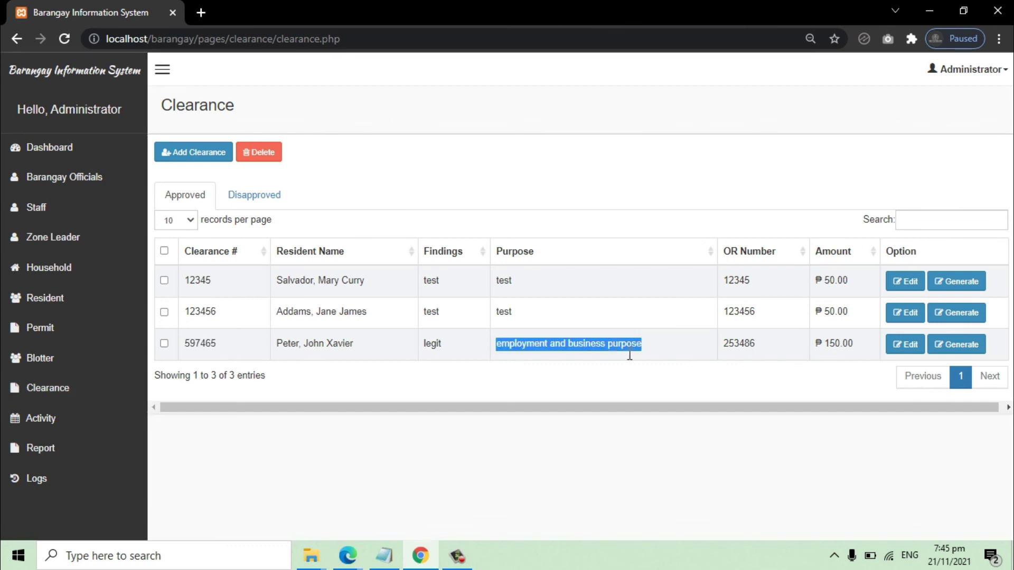
Step: Generate and scroll through the Barangay Clearance for 597465, close its tab, and sign out the administrator
{"action": "left_click", "coordinate": [961, 344]}
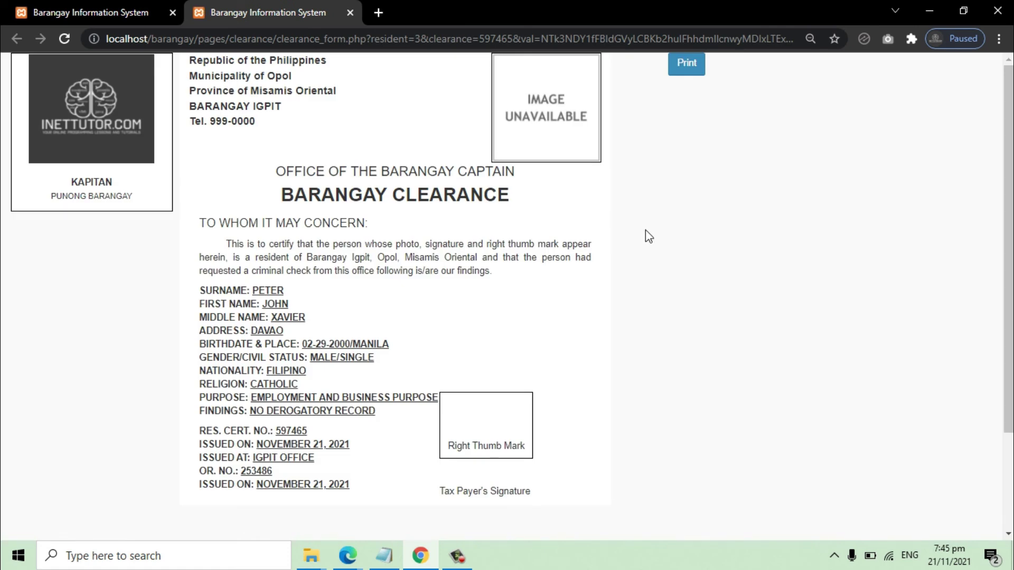
{"action": "scroll", "coordinate": [645, 231], "scroll_direction": "down", "scroll_amount": 3}
{"action": "scroll", "coordinate": [646, 231], "scroll_direction": "up", "scroll_amount": 2}
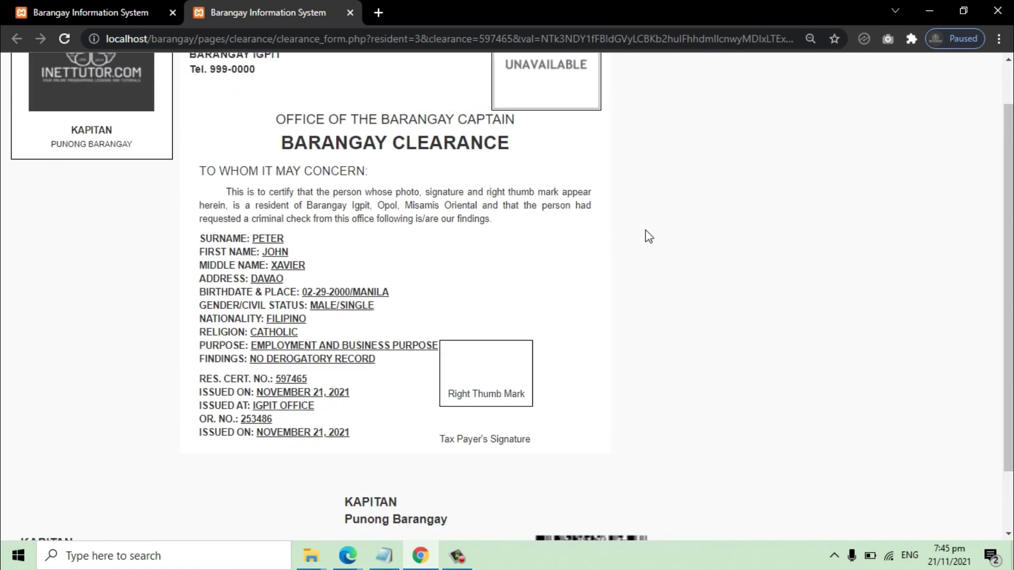
{"action": "left_click", "coordinate": [350, 13]}
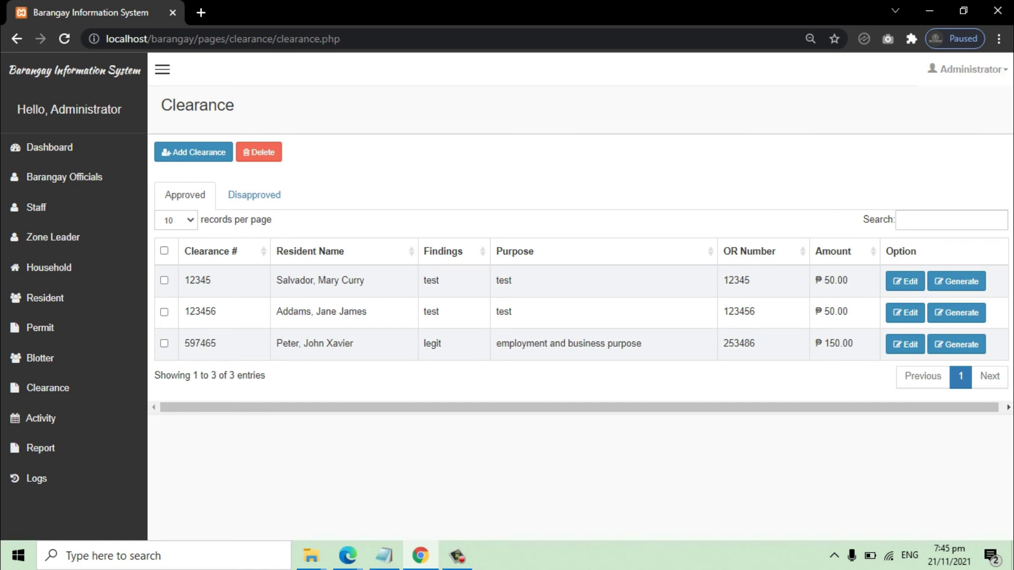
{"action": "left_click", "coordinate": [999, 70]}
{"action": "left_click", "coordinate": [994, 151]}
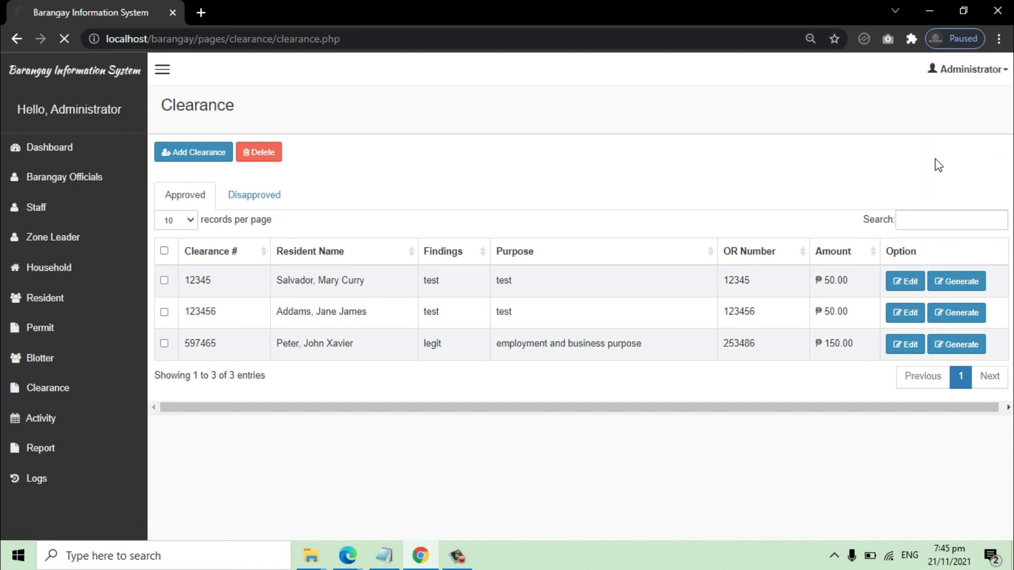